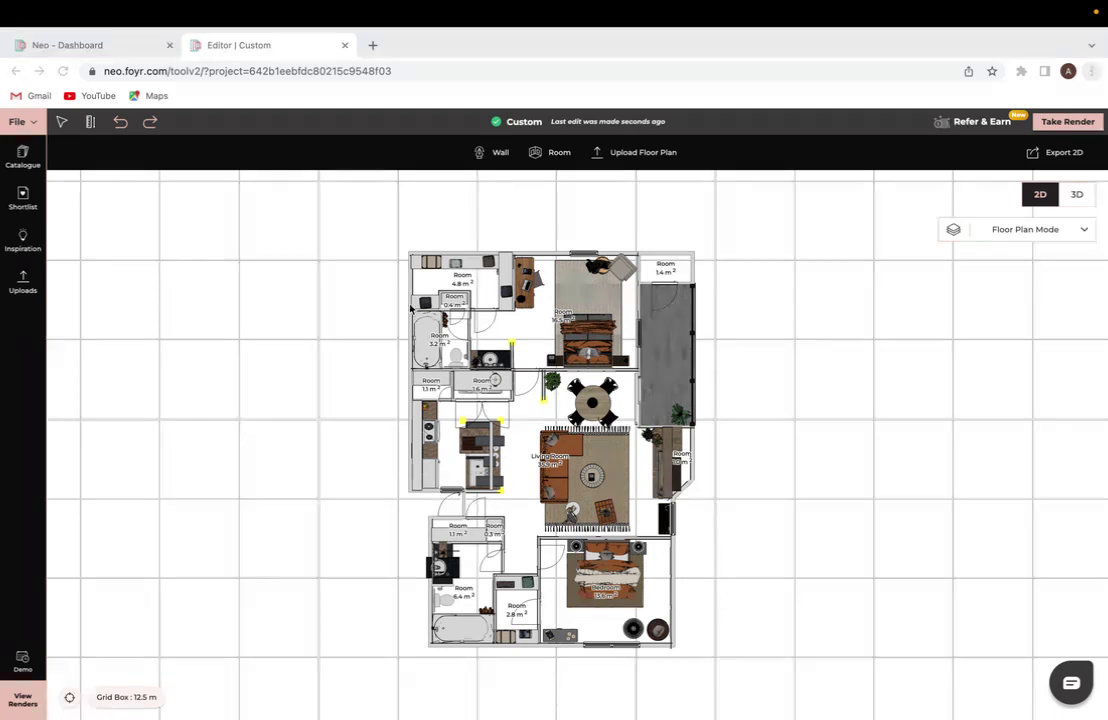
# Step: Zoom into the furnished apartment floor plan in the 2D editor
pyautogui.scroll(5, 548, 500)
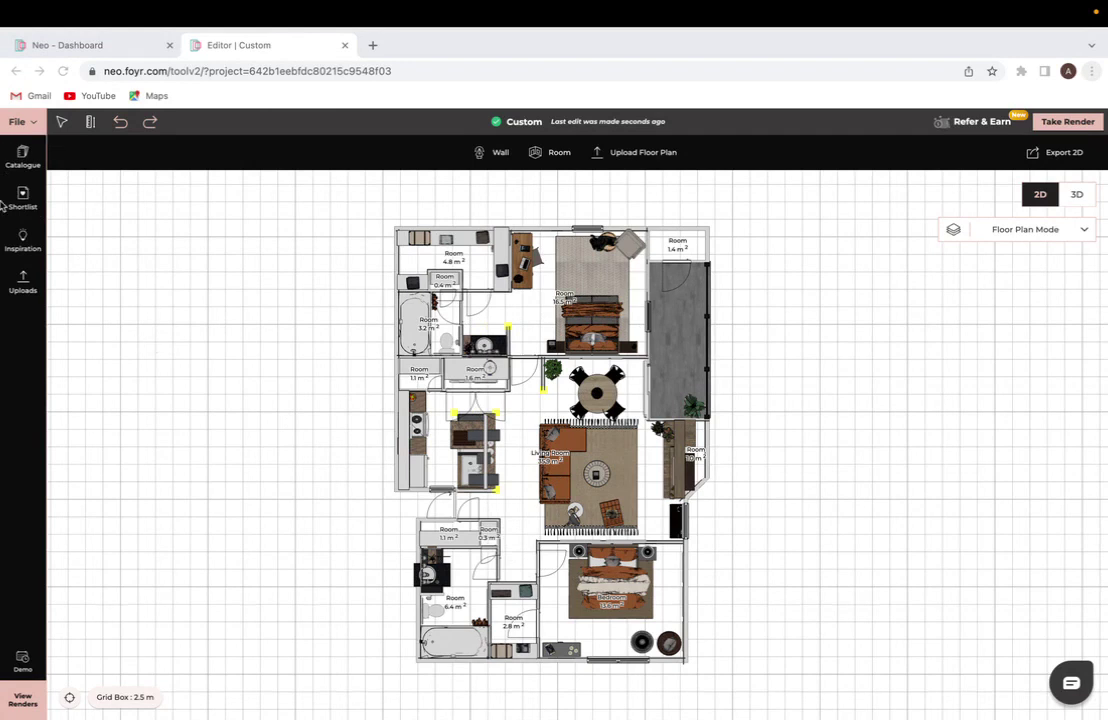
pyautogui.click(35, 121)
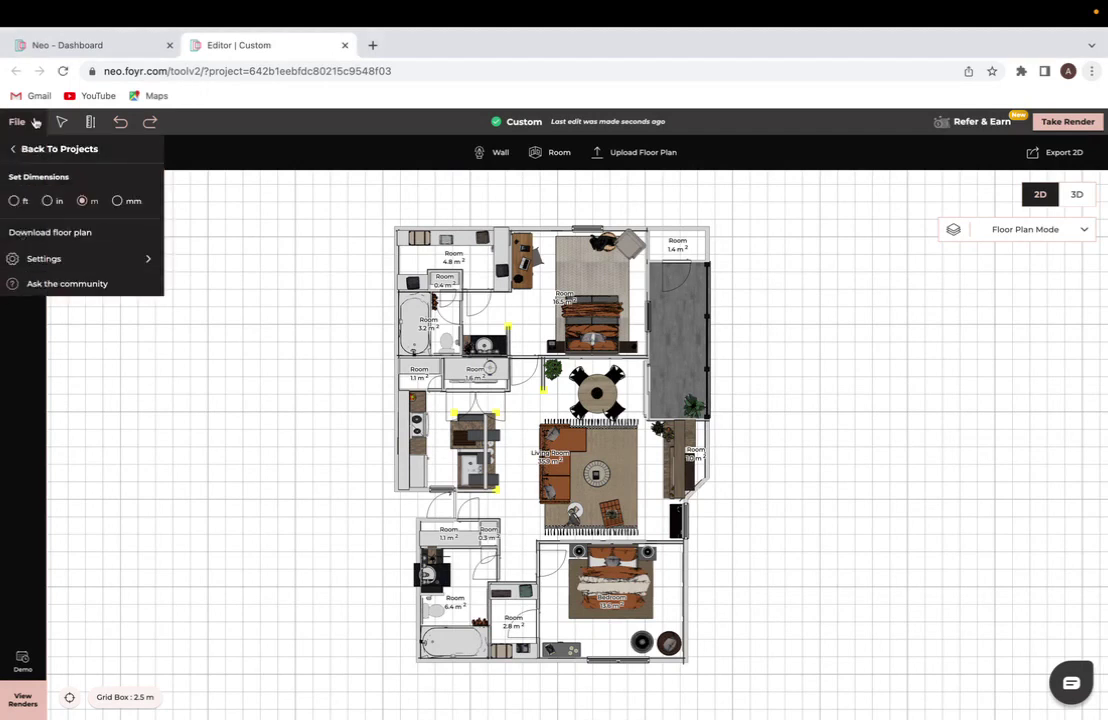
pyautogui.moveTo(40, 258)
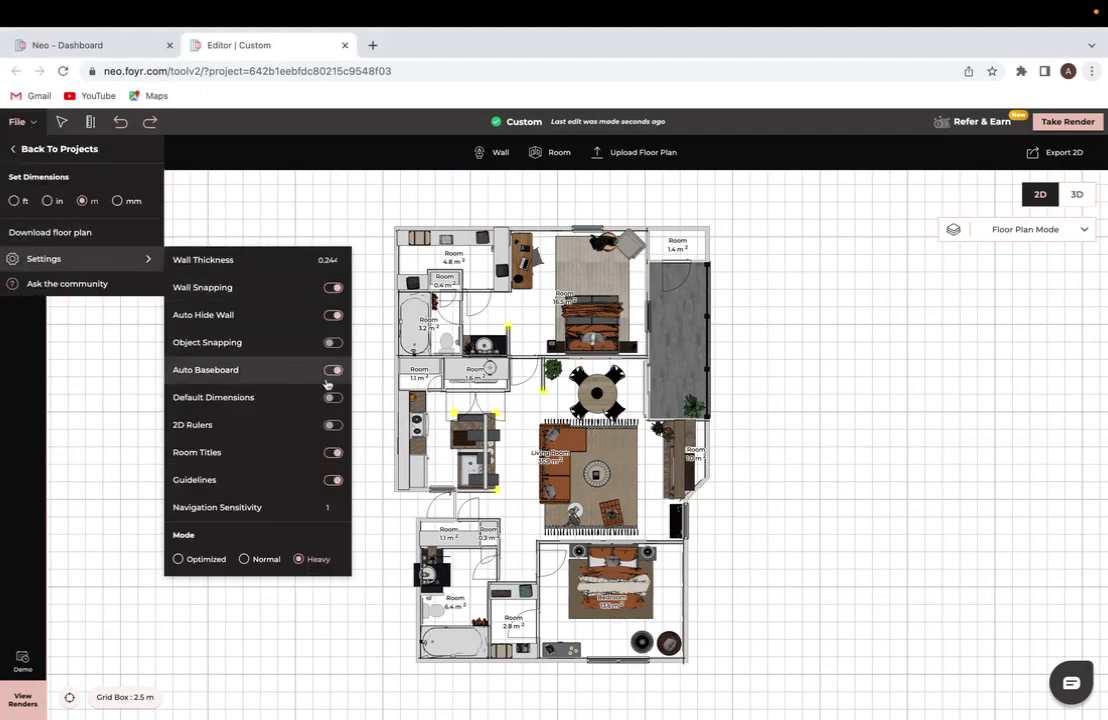
pyautogui.click(334, 398)
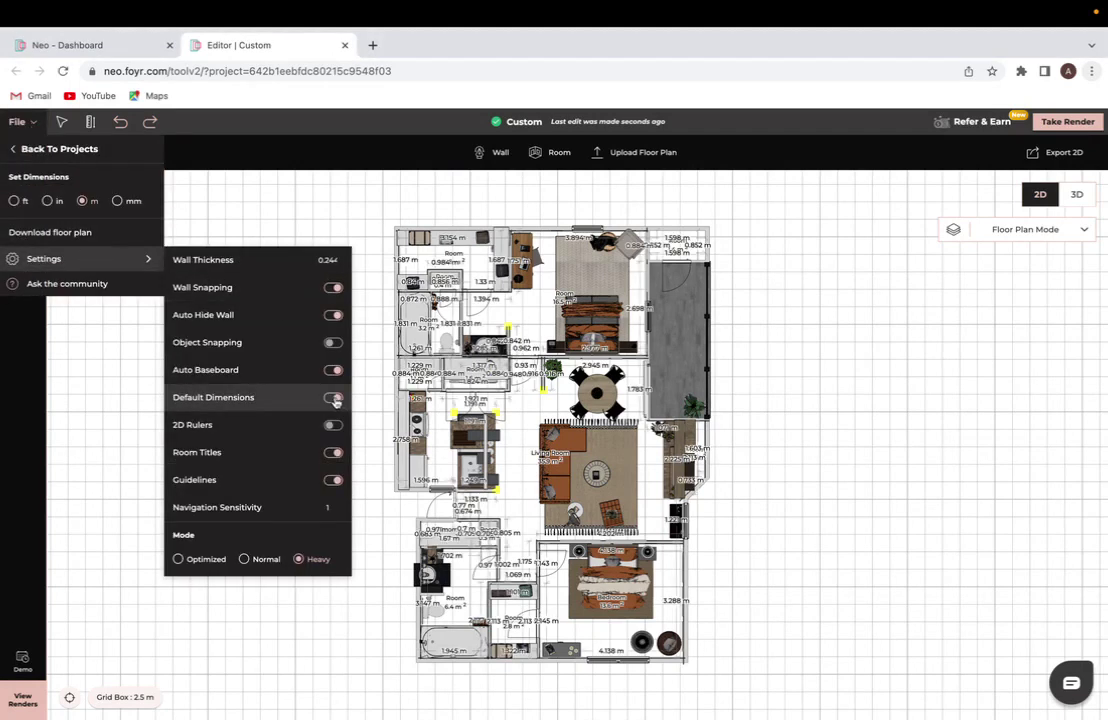
pyautogui.click(335, 399)
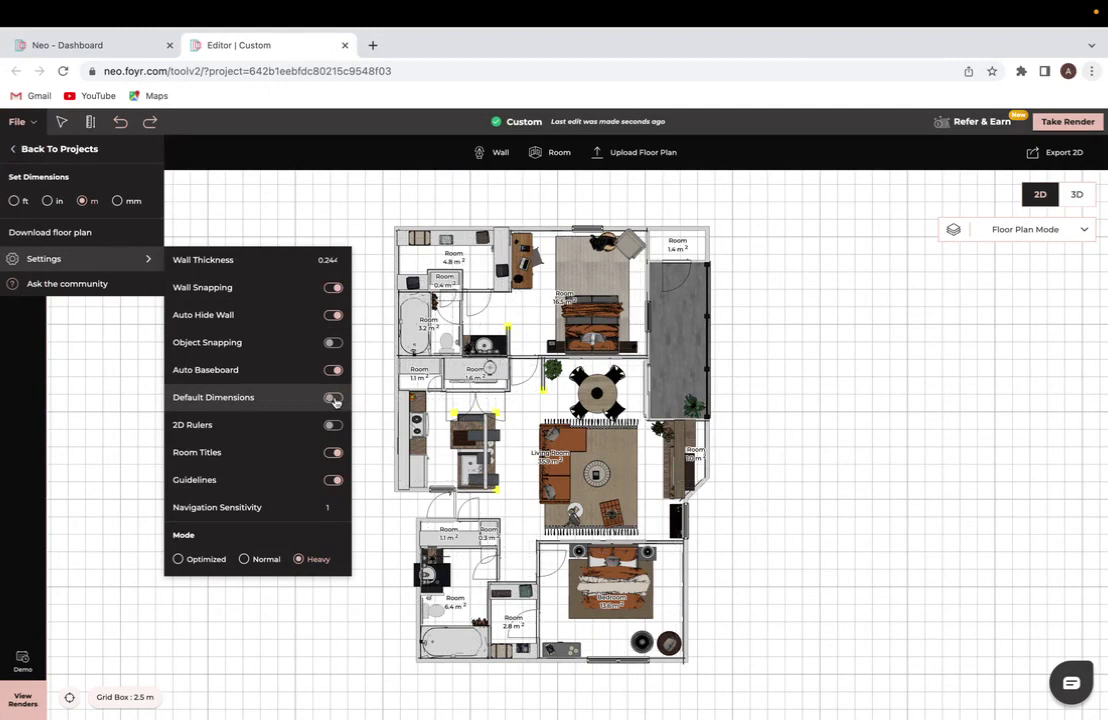
pyautogui.click(334, 453)
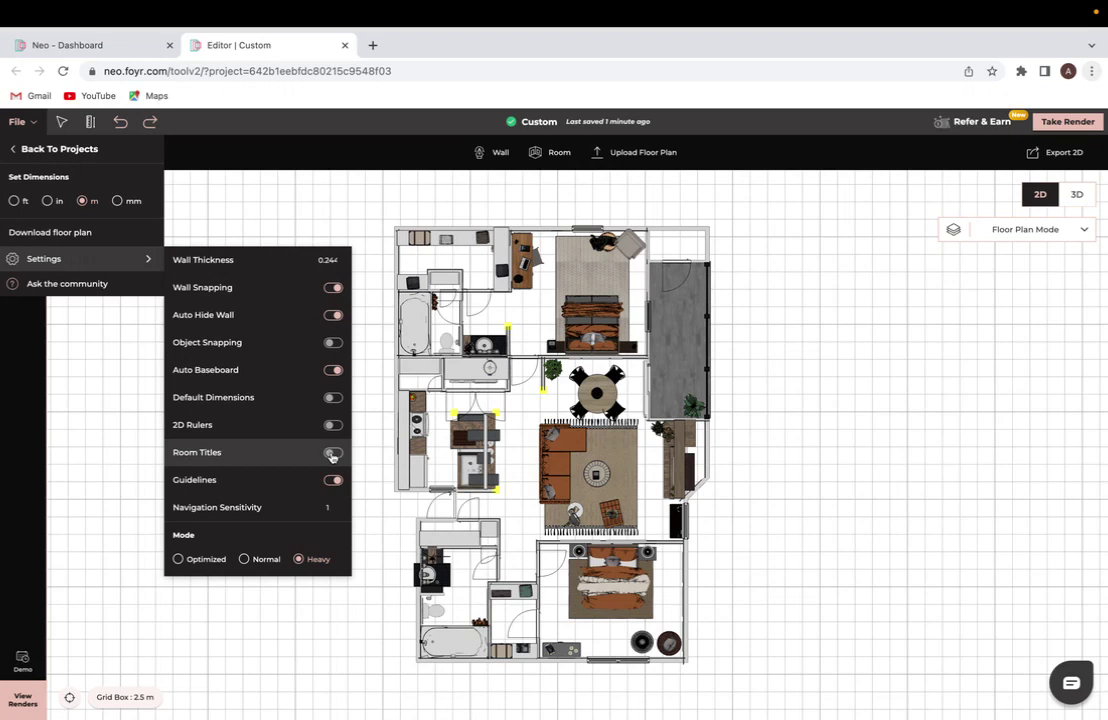
pyautogui.click(333, 454)
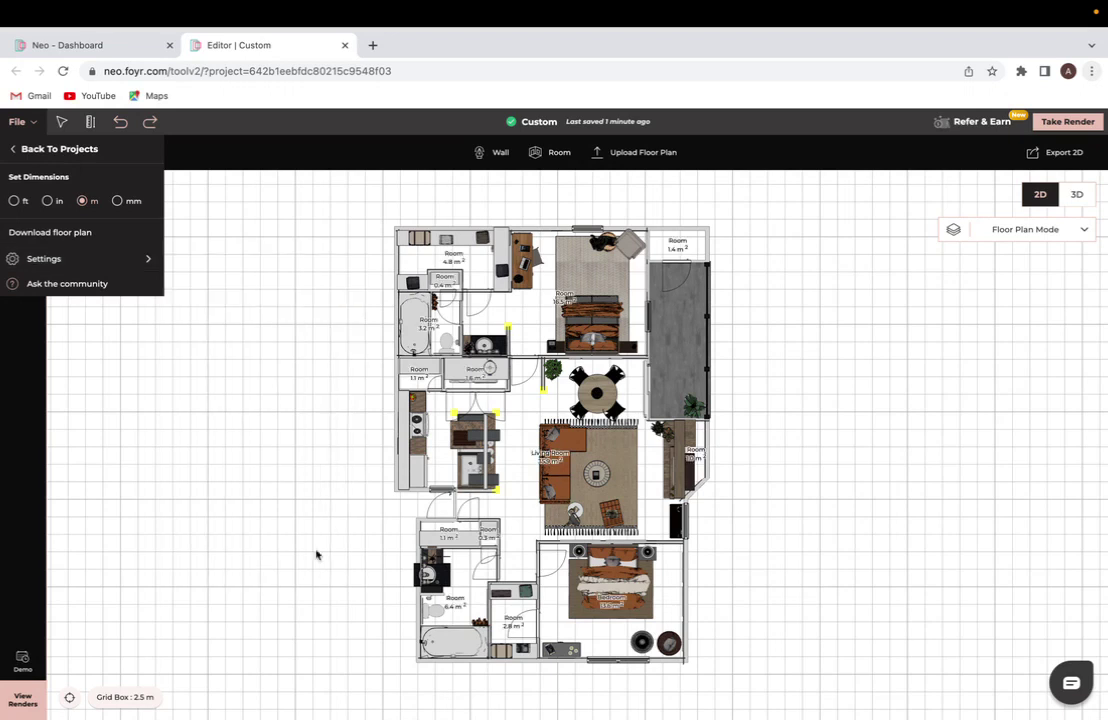
pyautogui.click(262, 514)
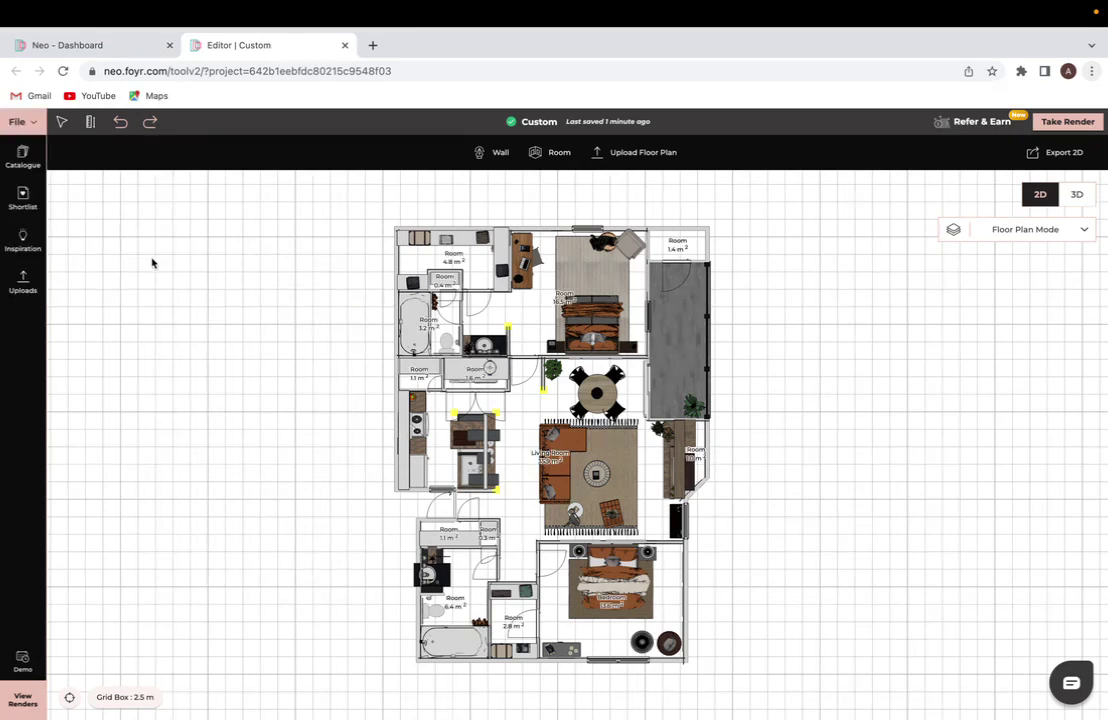
# Step: Start the floor-plan image download, pull both crop sides in to the plan, then cancel
pyautogui.click(24, 128)
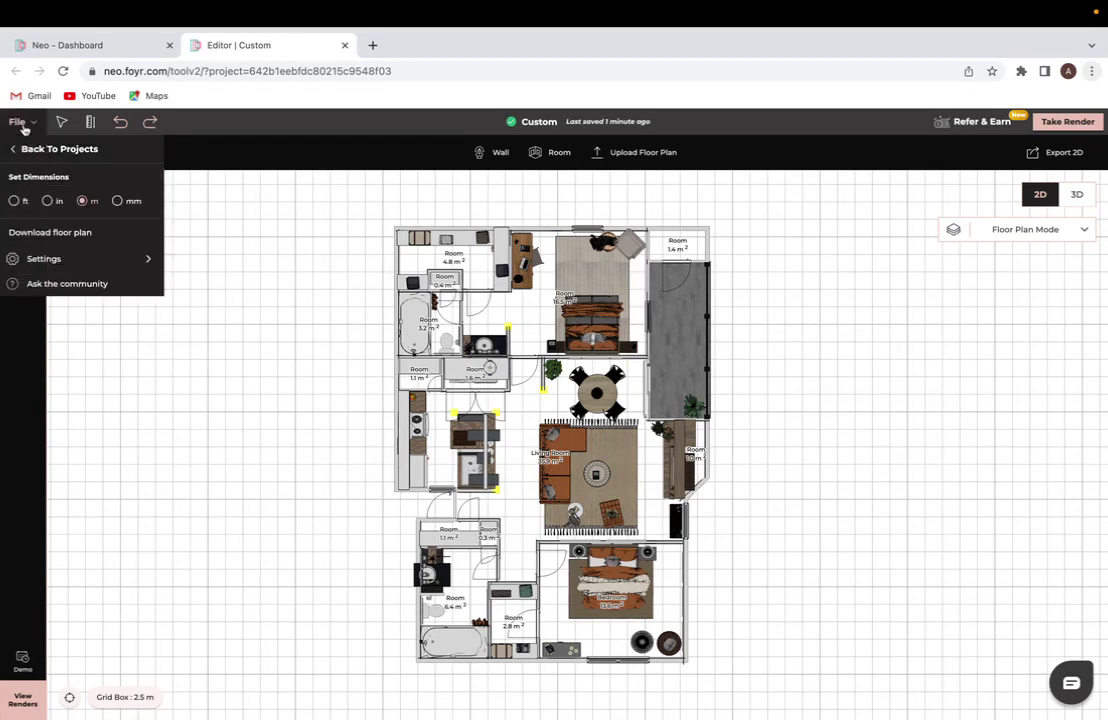
pyautogui.click(50, 241)
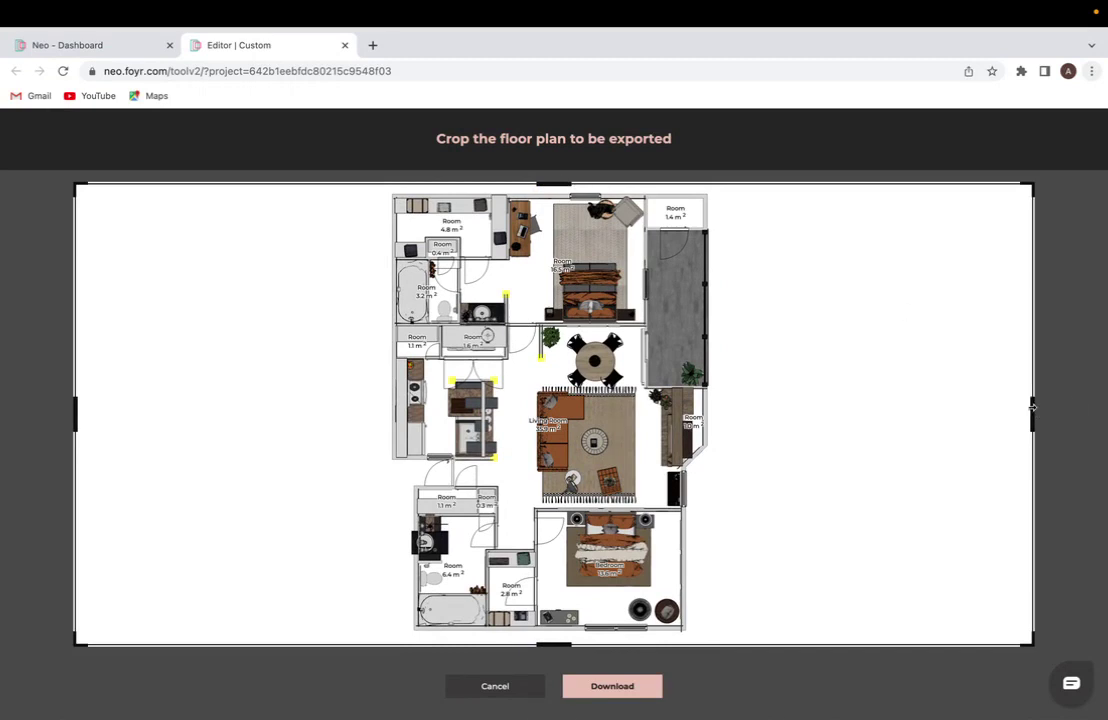
pyautogui.moveTo(1032, 413); pyautogui.dragTo(750, 422)
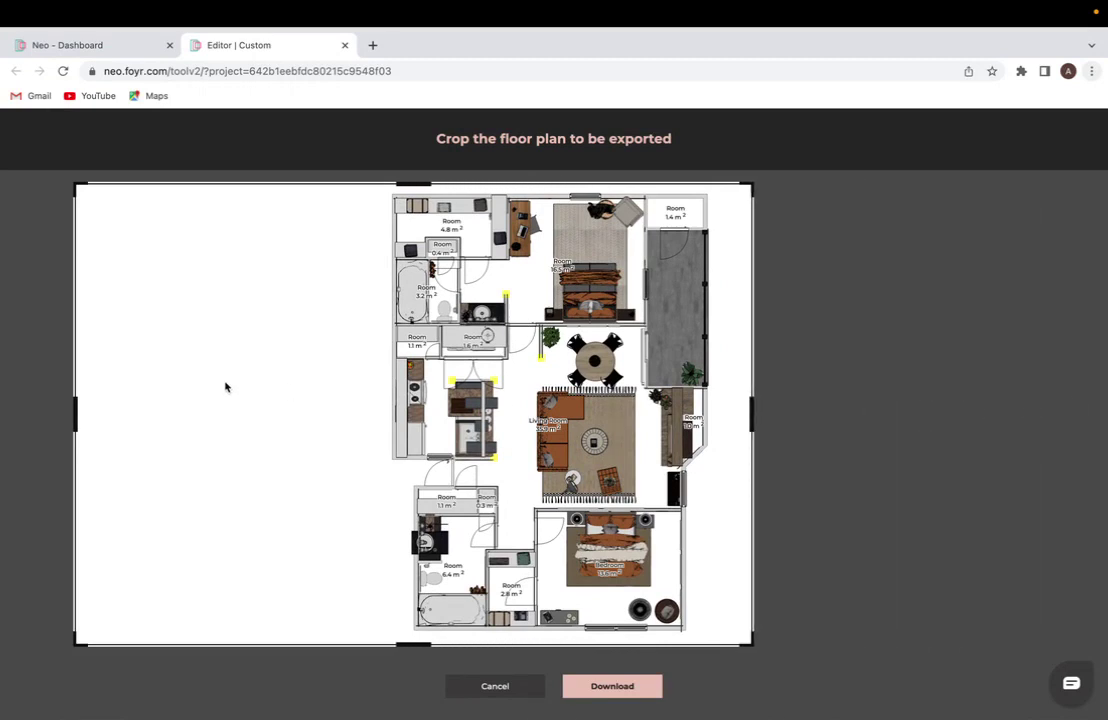
pyautogui.moveTo(75, 404); pyautogui.dragTo(357, 426)
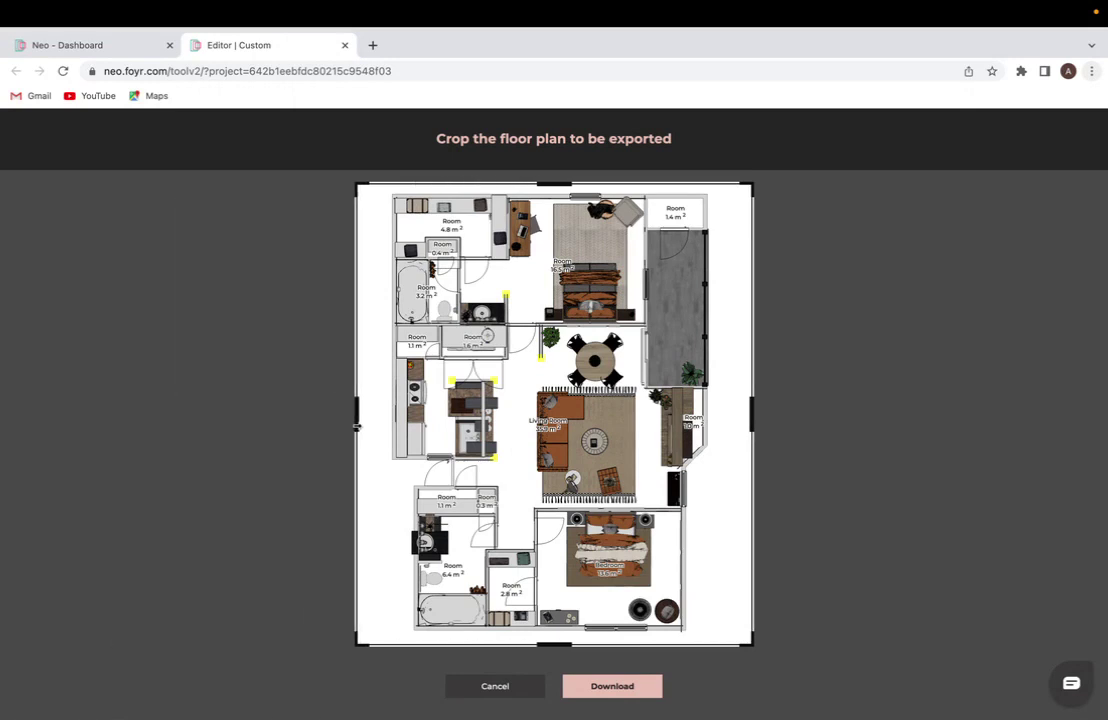
pyautogui.click(500, 690)
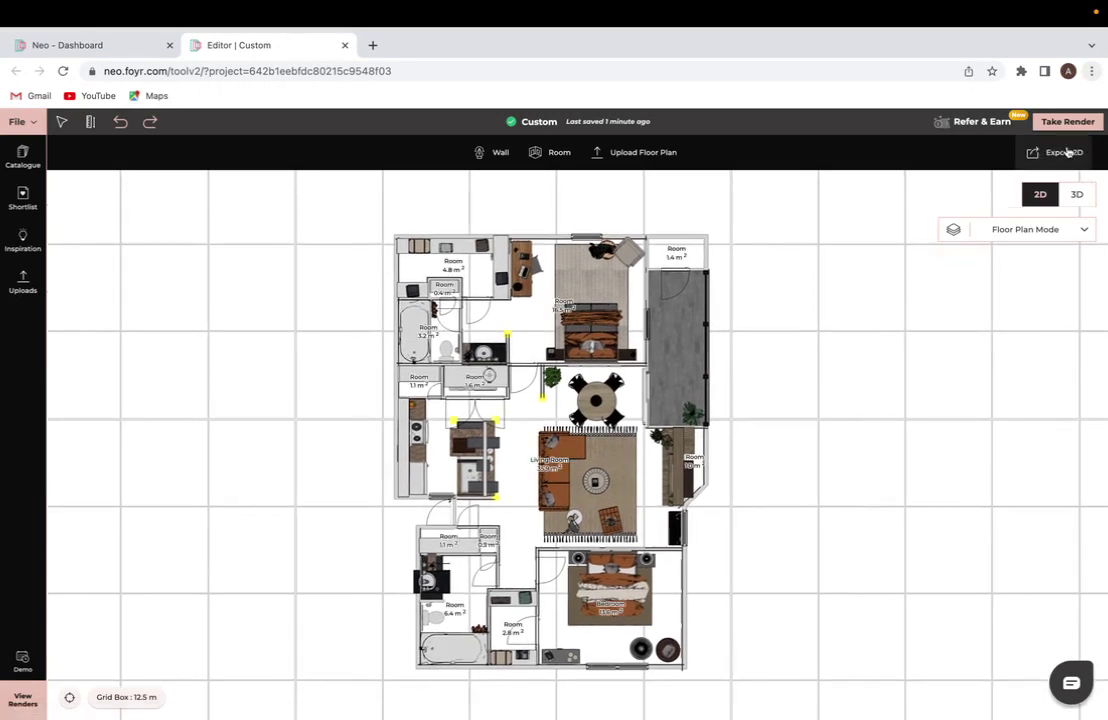
pyautogui.click(1065, 154)
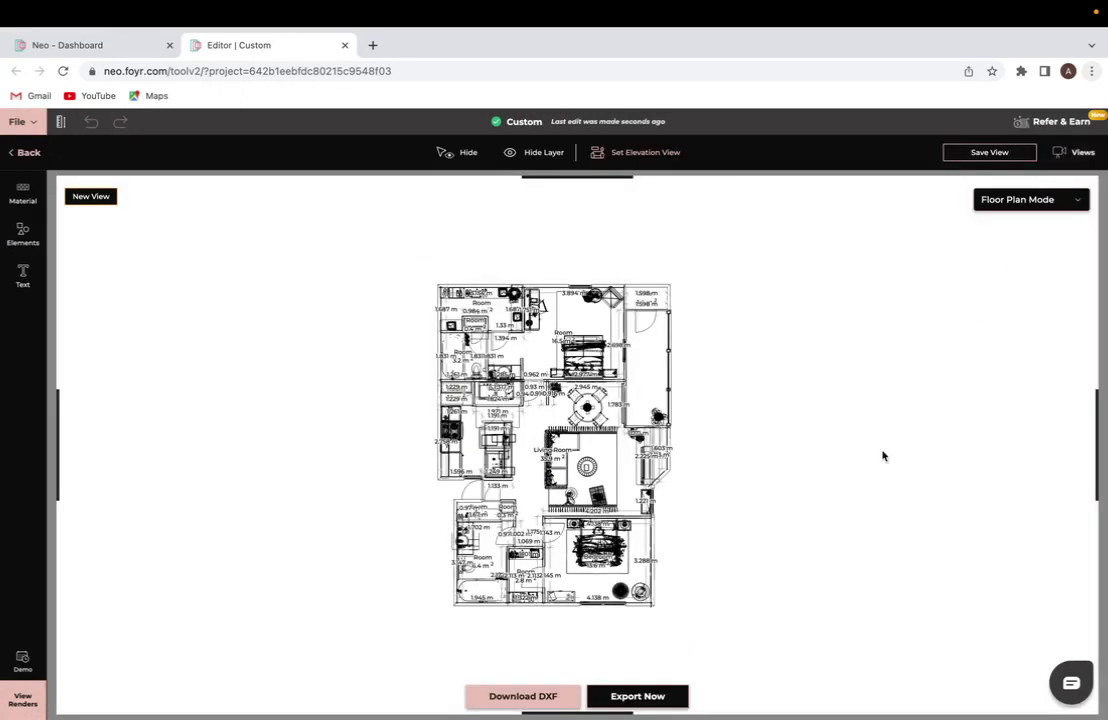
pyautogui.moveTo(740, 356); pyautogui.dragTo(830, 317)
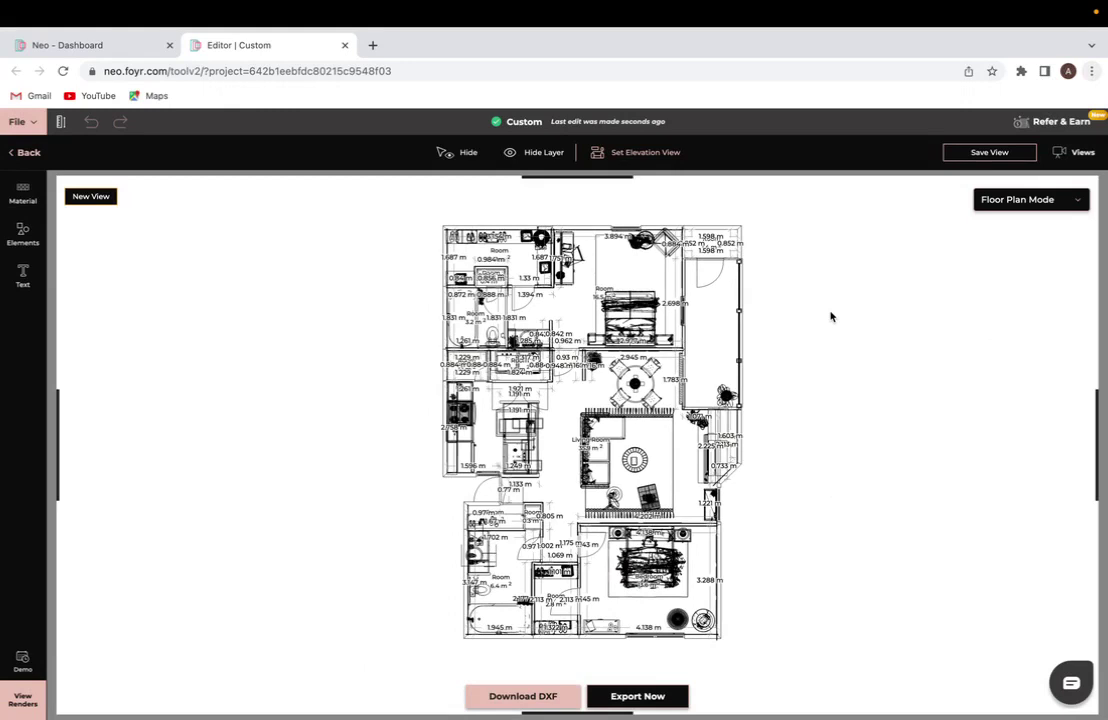
pyautogui.click(463, 156)
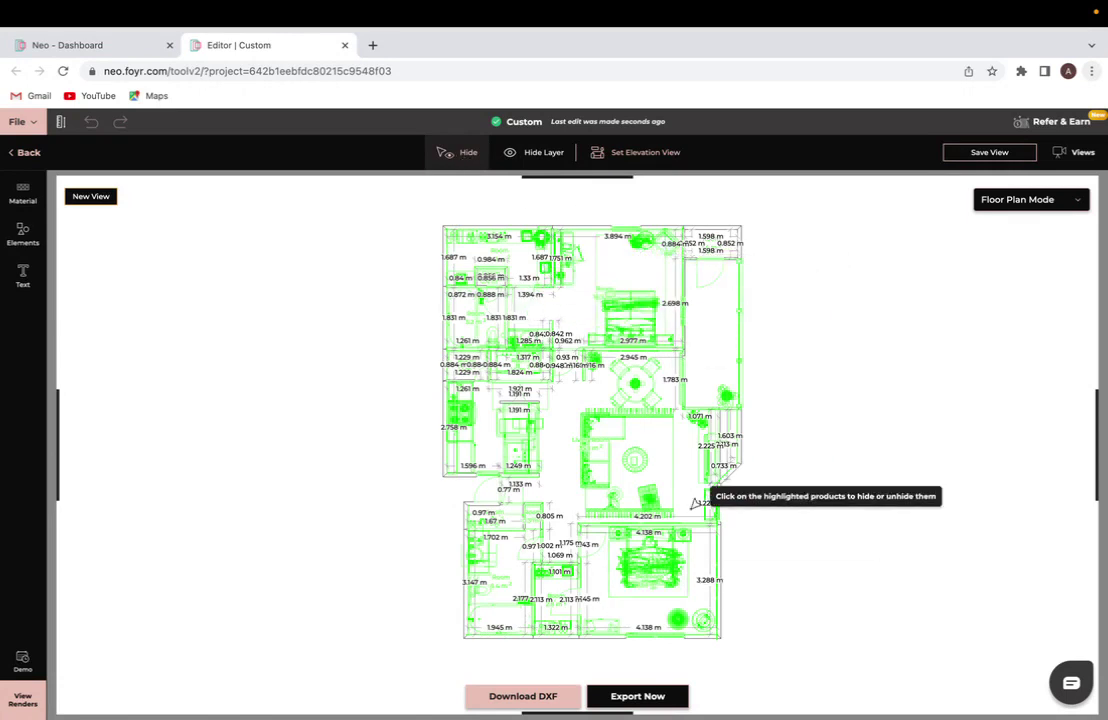
pyautogui.click(617, 428)
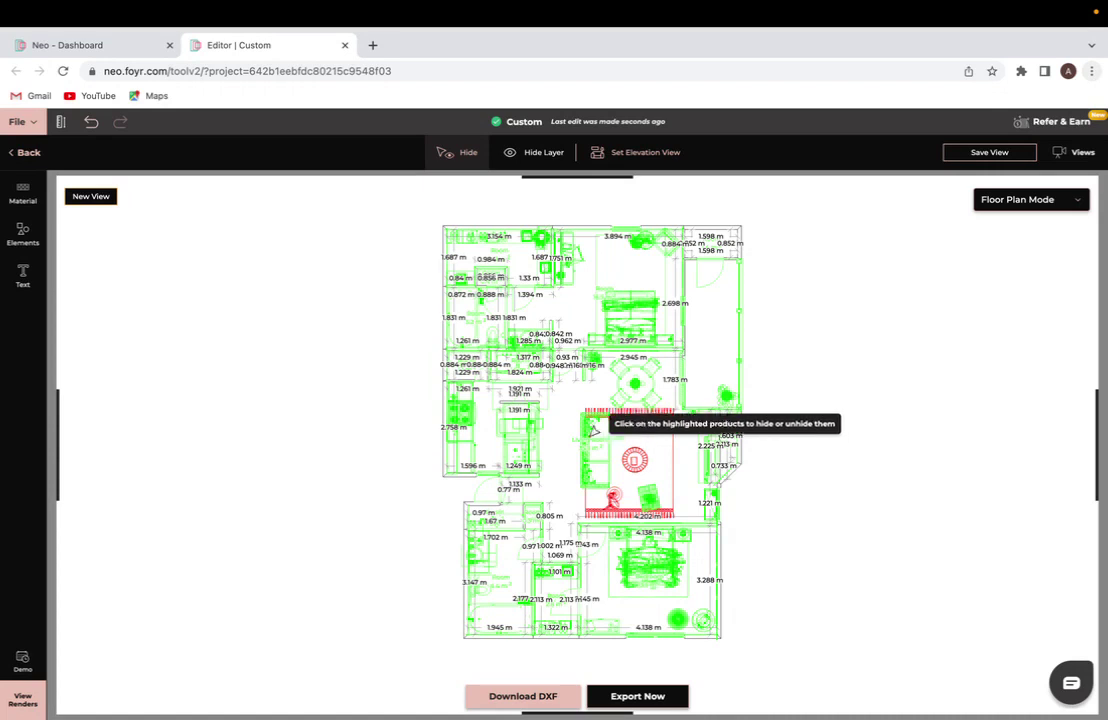
pyautogui.click(609, 457)
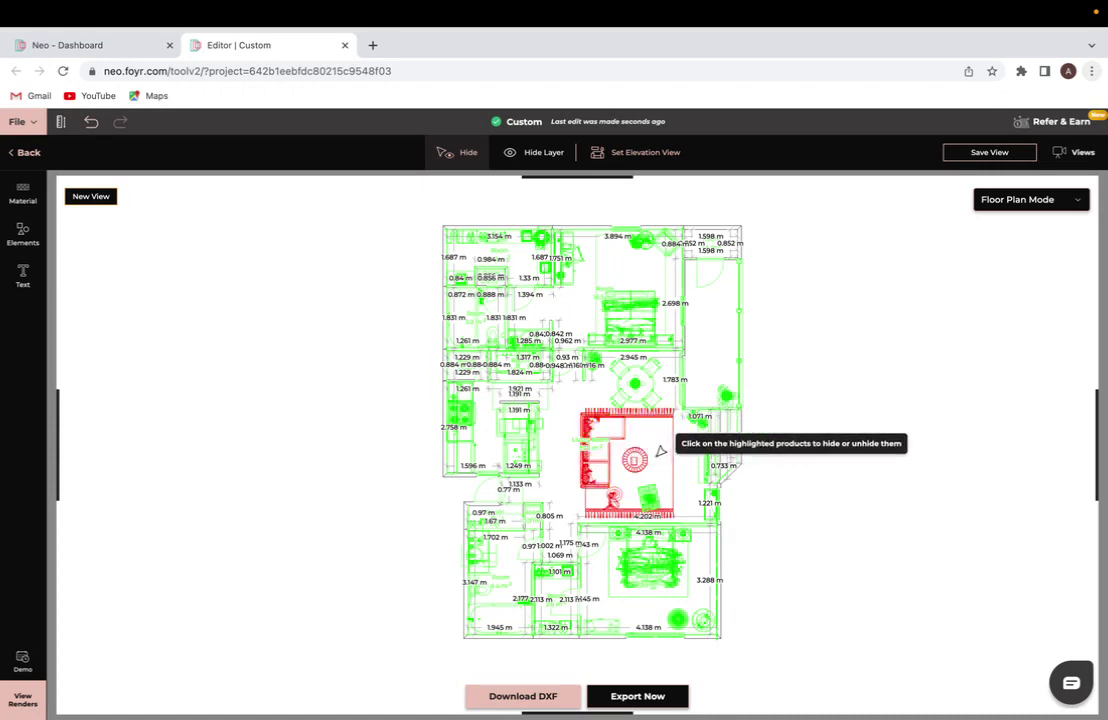
pyautogui.click(447, 155)
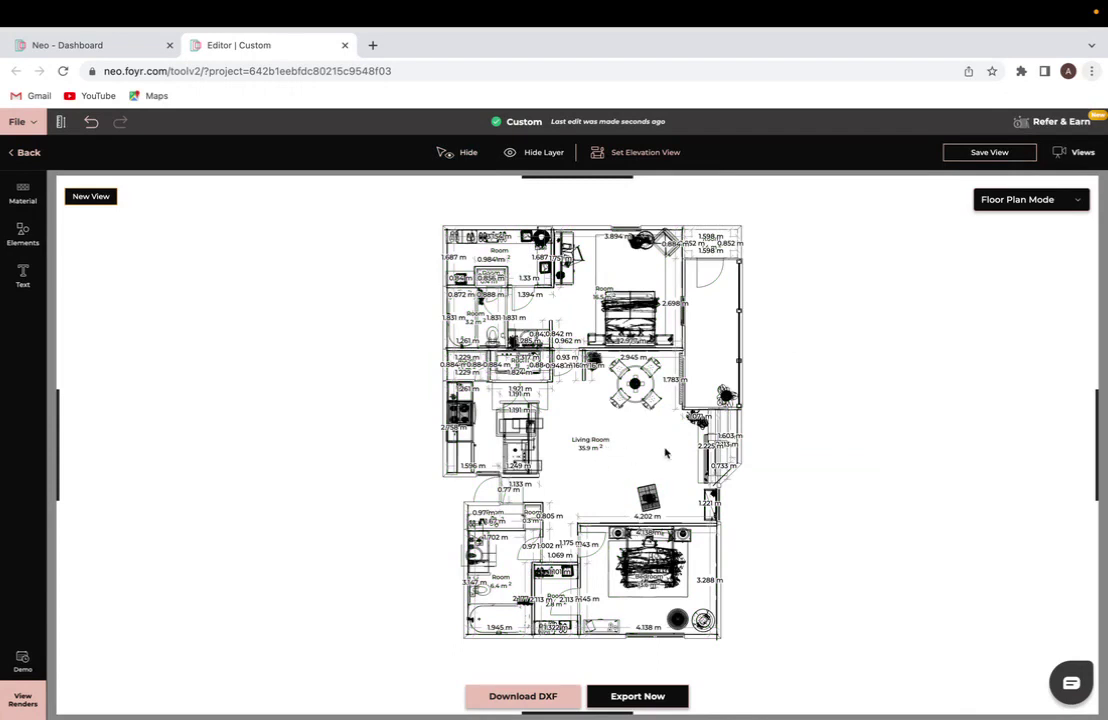
pyautogui.click(448, 153)
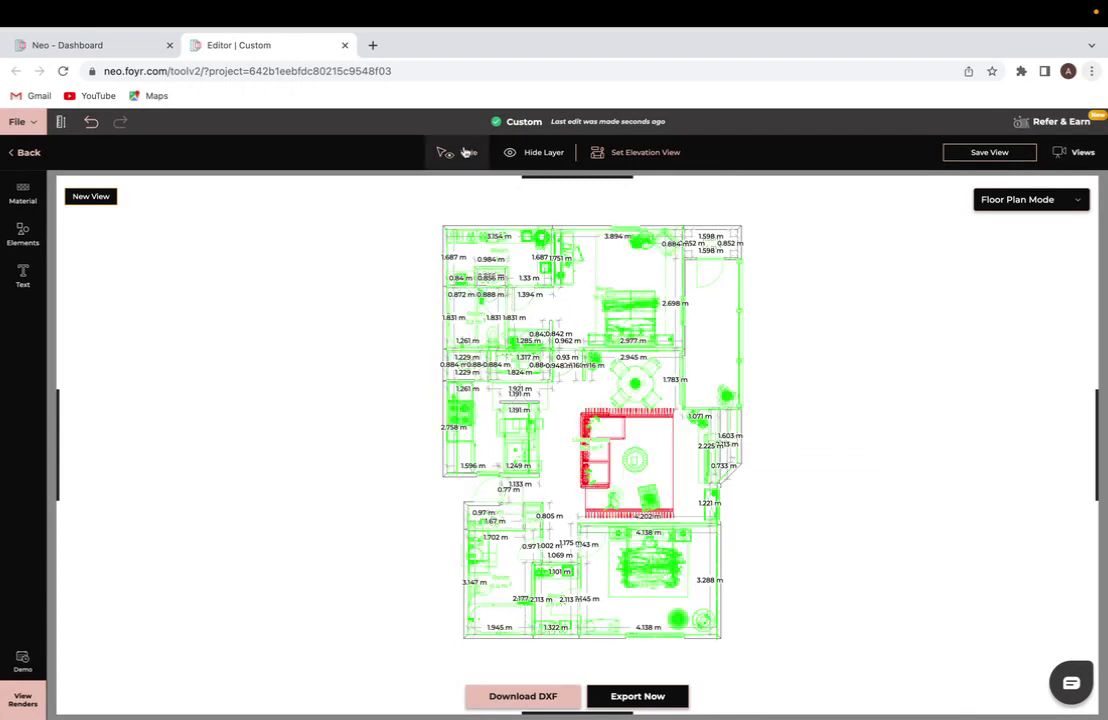
pyautogui.click(597, 427)
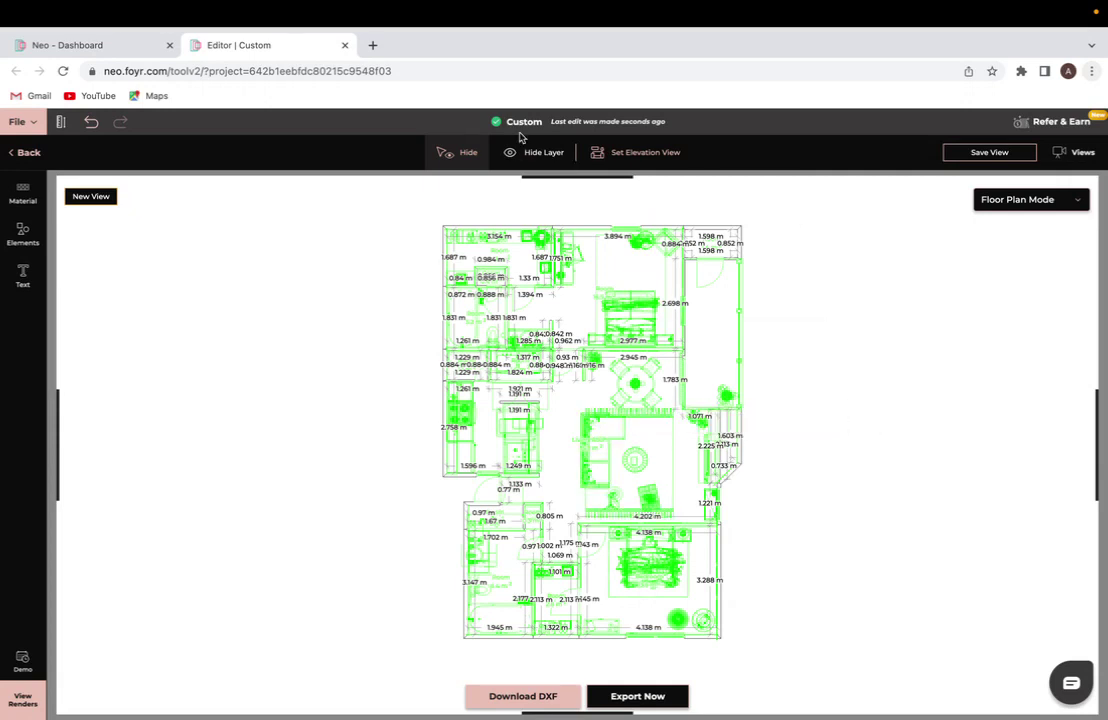
pyautogui.click(446, 155)
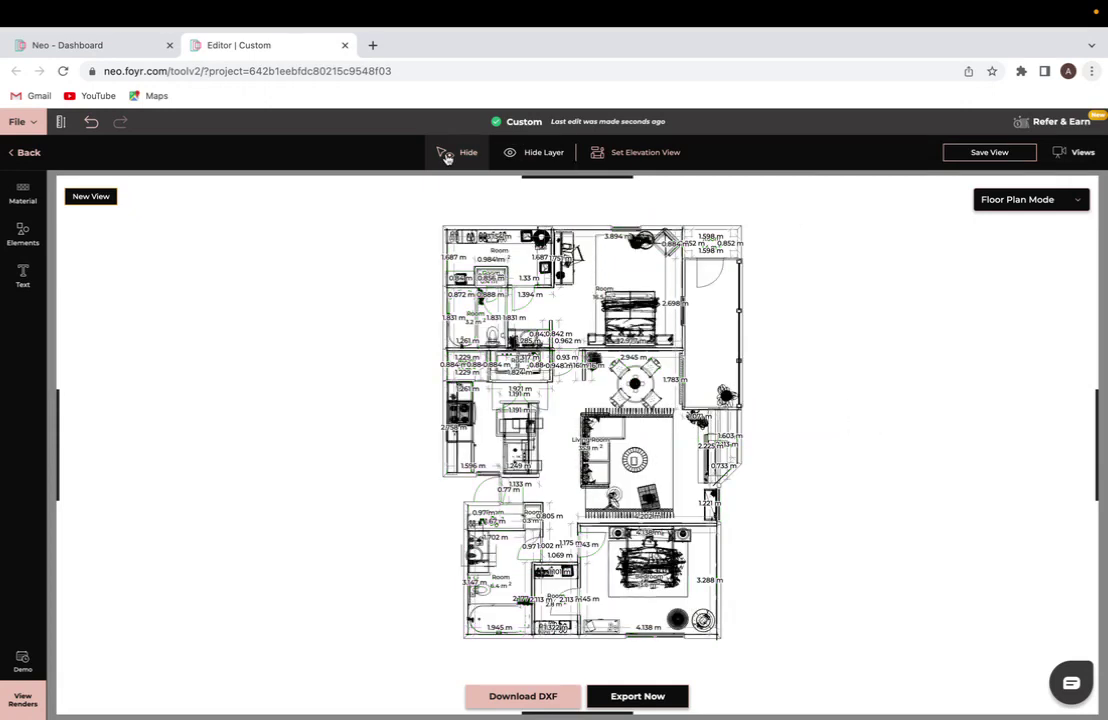
# Step: Hide the dimension labels and the room titles on the plan using Hide Layer
pyautogui.click(543, 153)
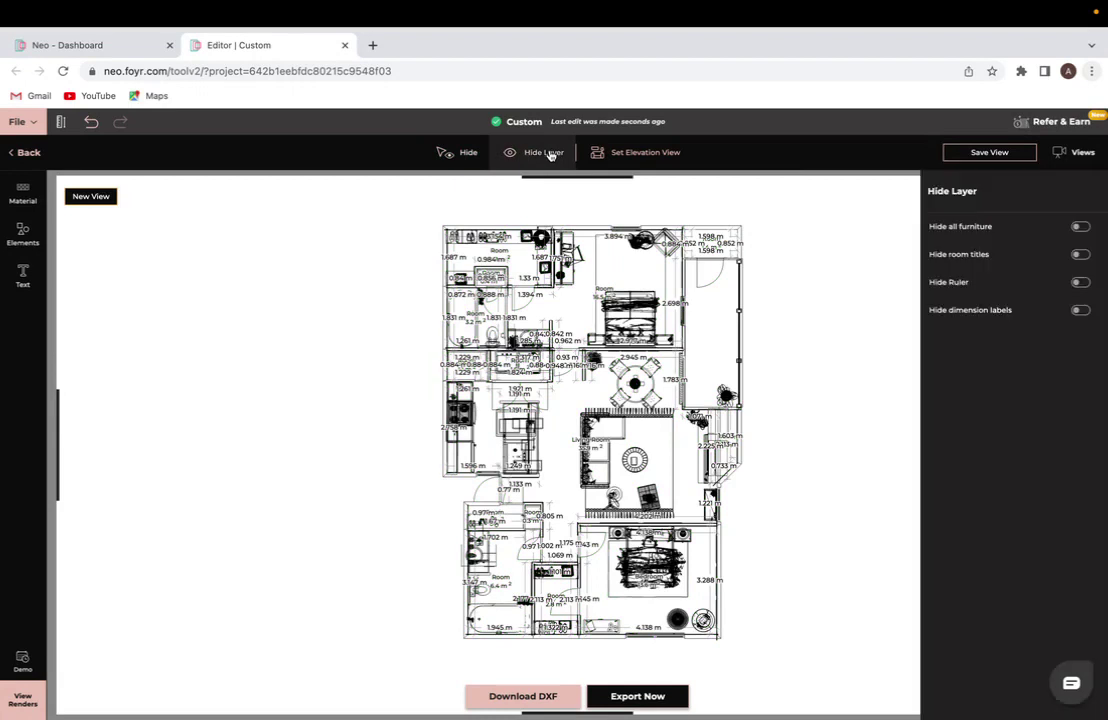
pyautogui.click(1079, 312)
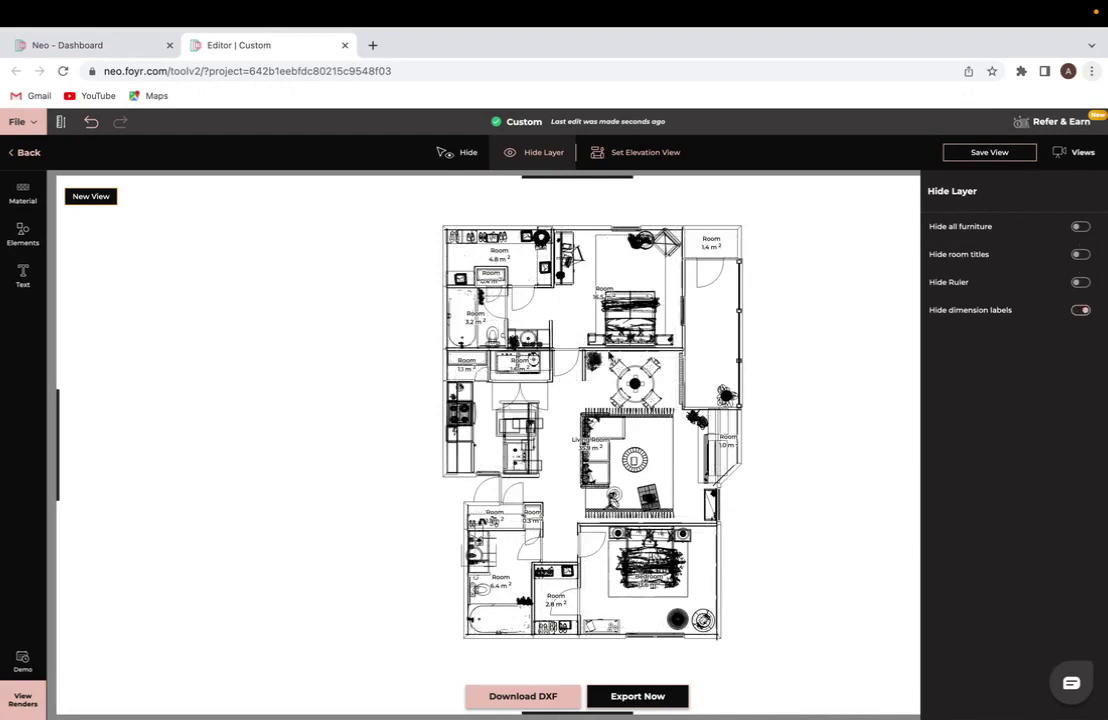
pyautogui.moveTo(764, 470); pyautogui.dragTo(739, 467)
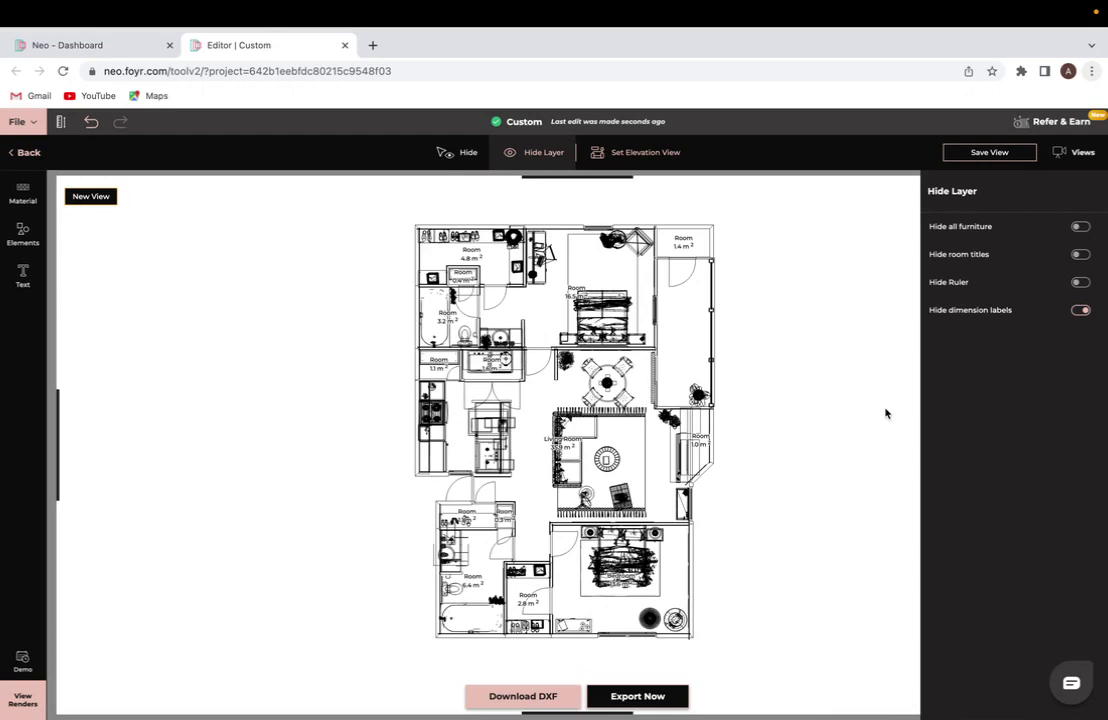
pyautogui.click(1079, 283)
pyautogui.click(1079, 256)
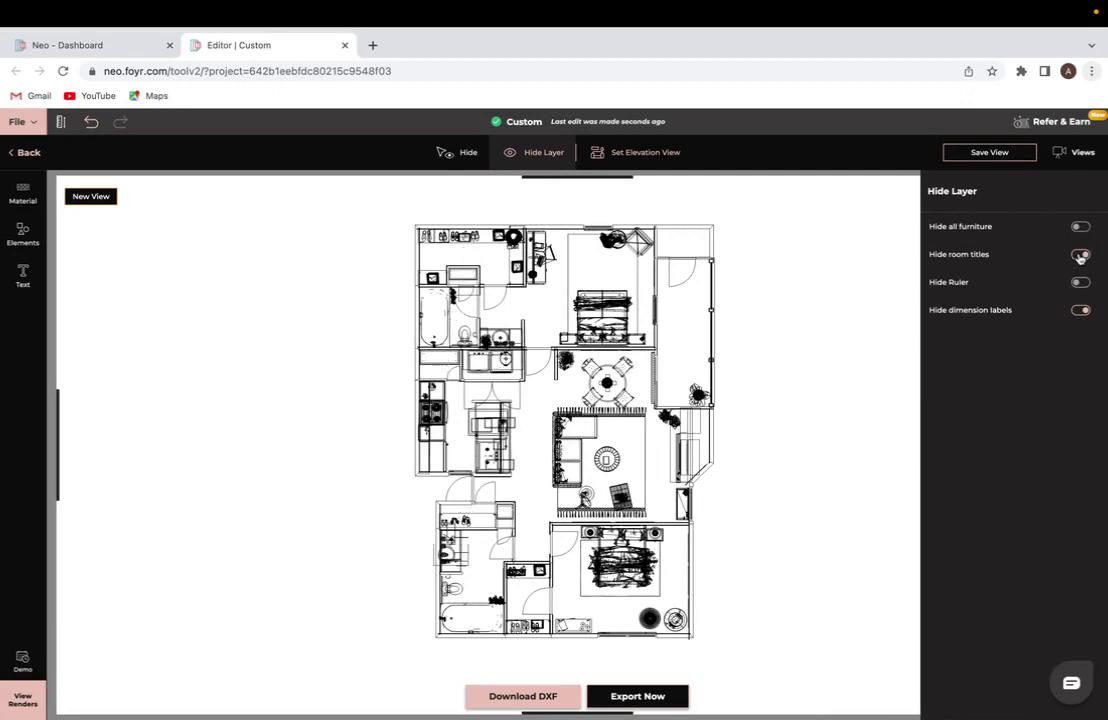
pyautogui.click(1079, 256)
pyautogui.click(1079, 256)
# Step: Briefly hide all furniture, then show it again and close the layer options
pyautogui.click(1081, 227)
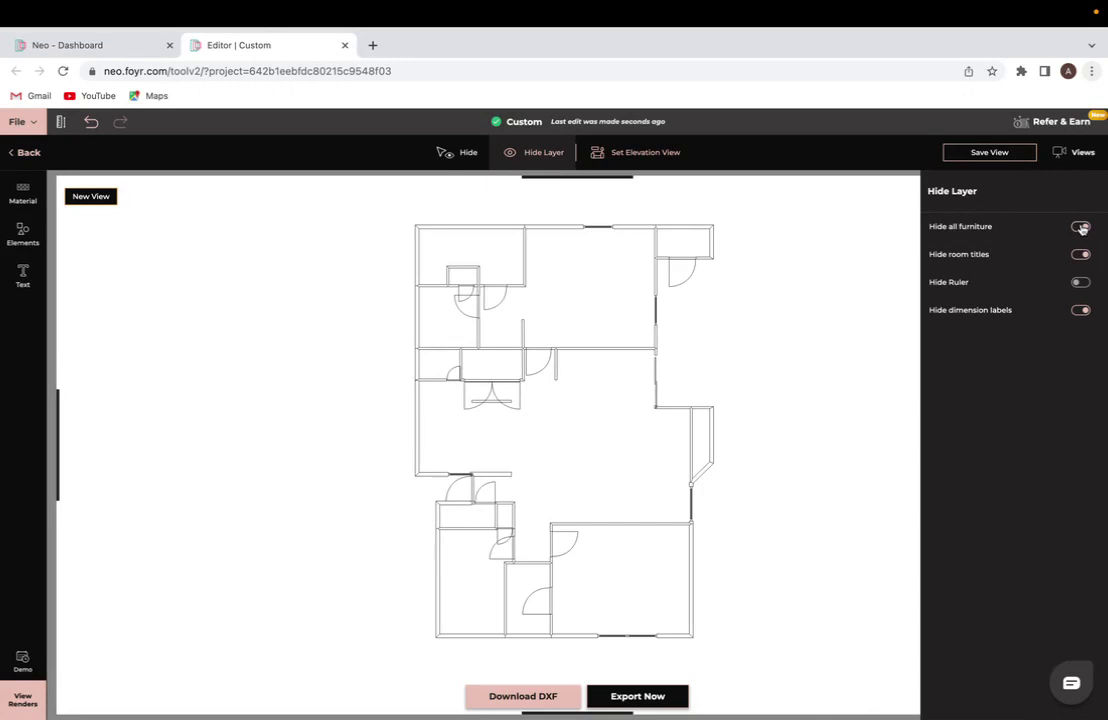
pyautogui.click(1081, 227)
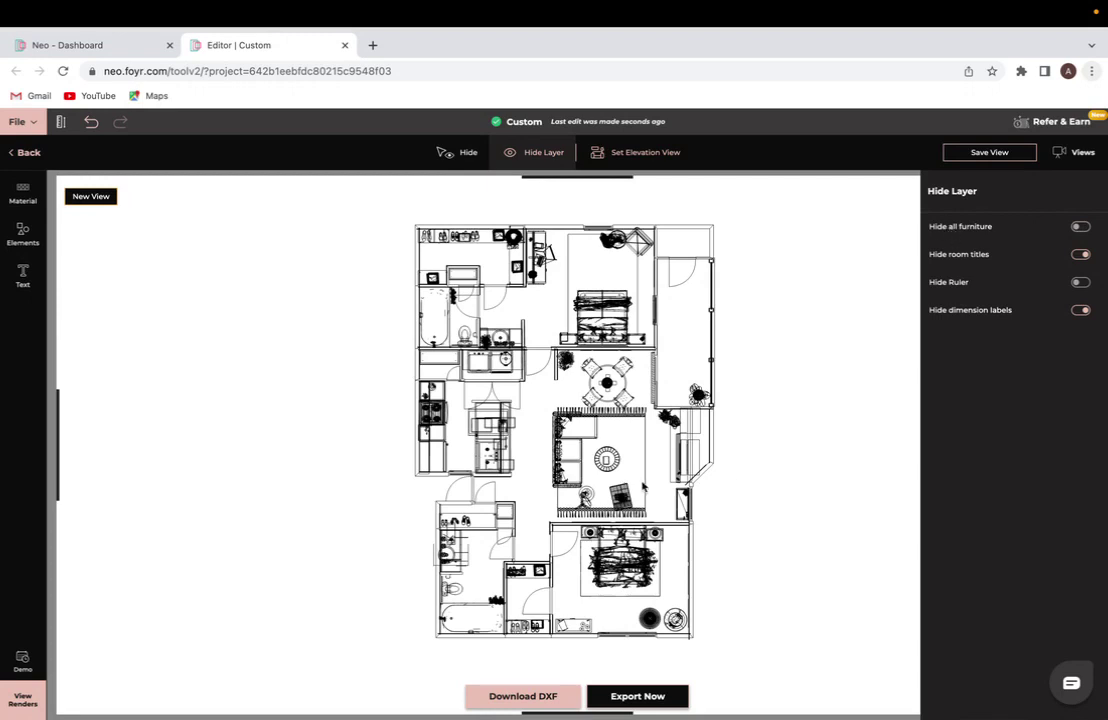
pyautogui.click(540, 155)
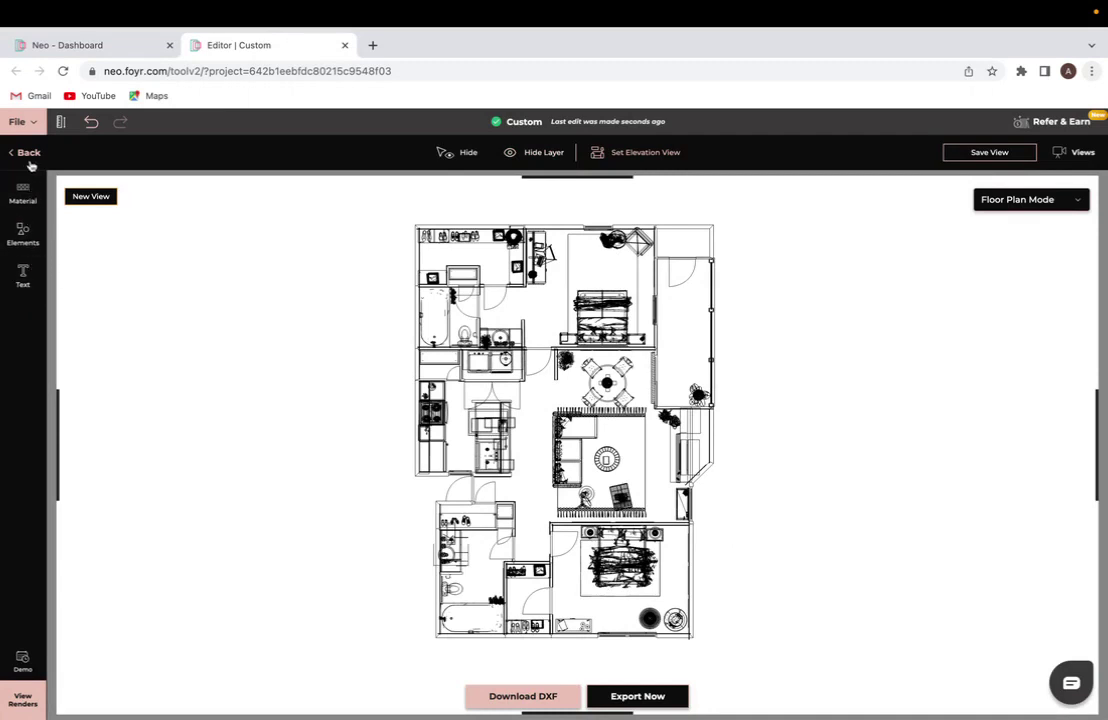
pyautogui.click(23, 190)
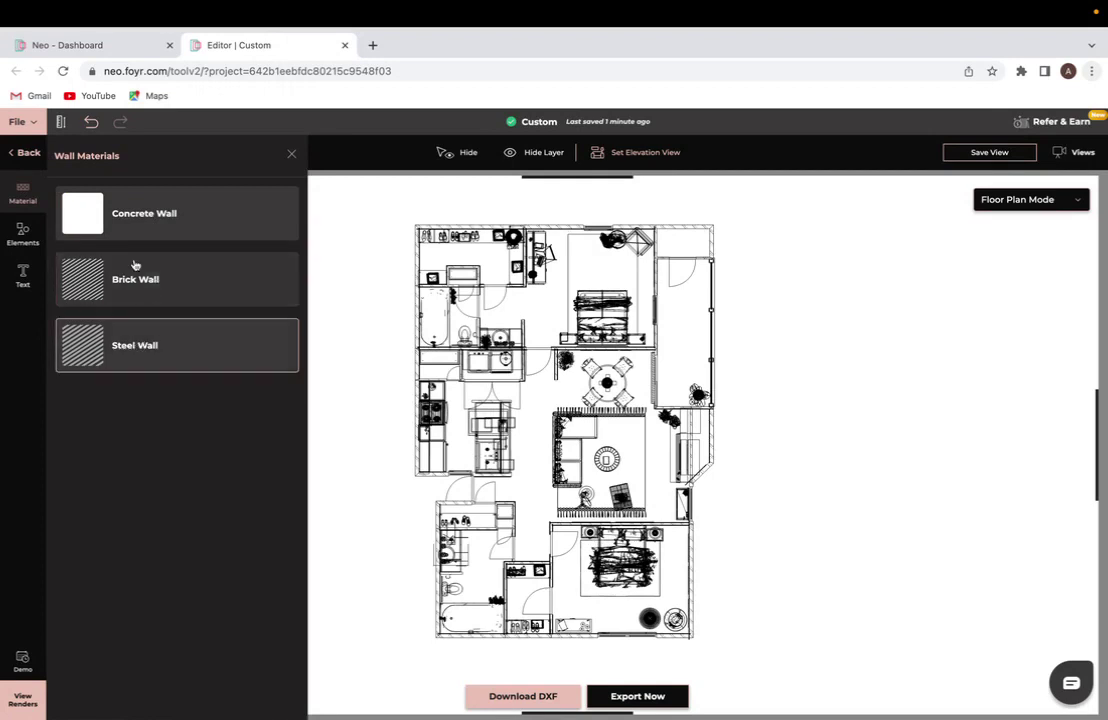
pyautogui.click(23, 238)
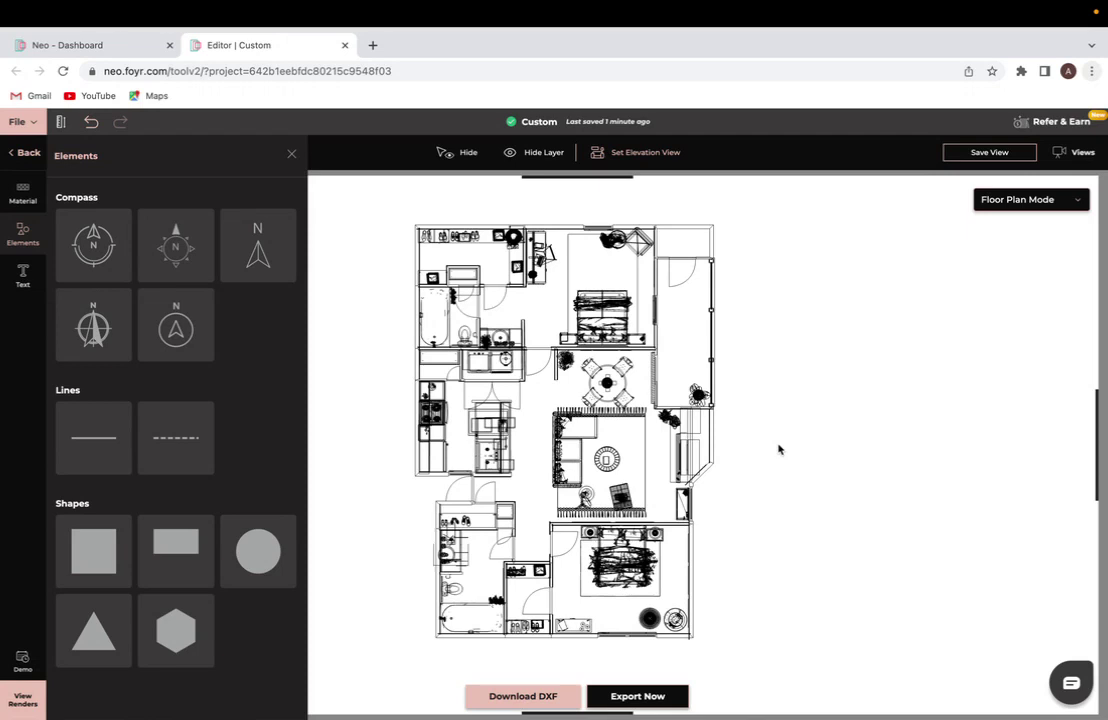
pyautogui.click(18, 288)
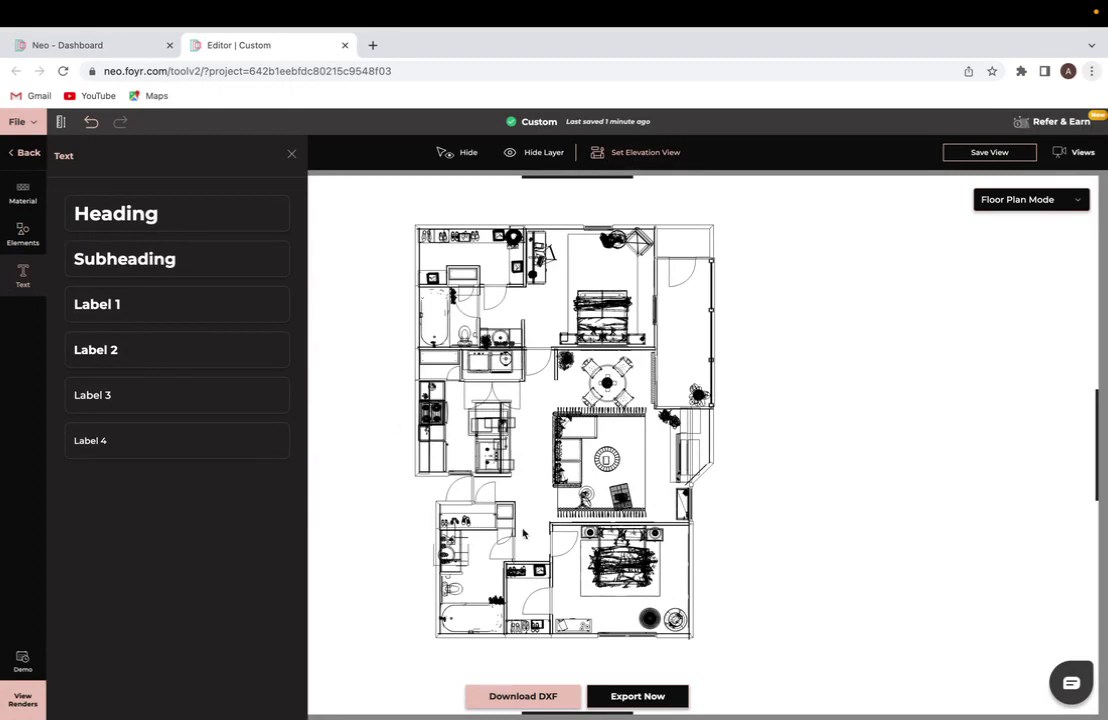
pyautogui.click(380, 562)
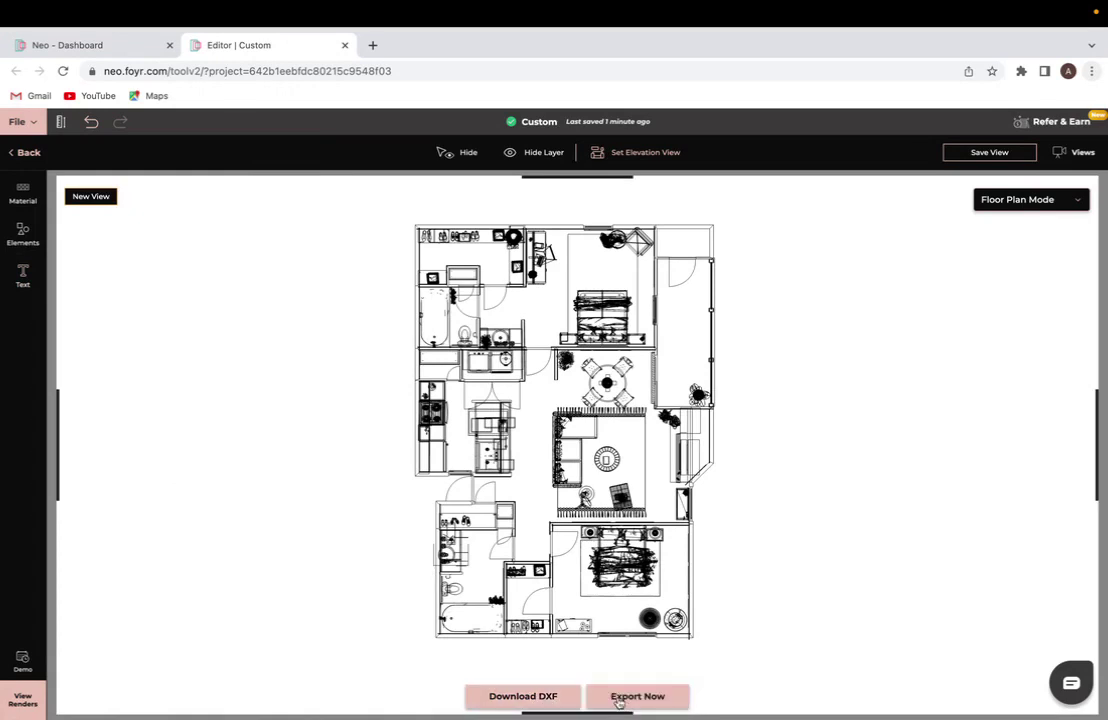
# Step: Open the export settings, previewing an A1 landscape sheet at 1:50 with its title block
pyautogui.click(621, 700)
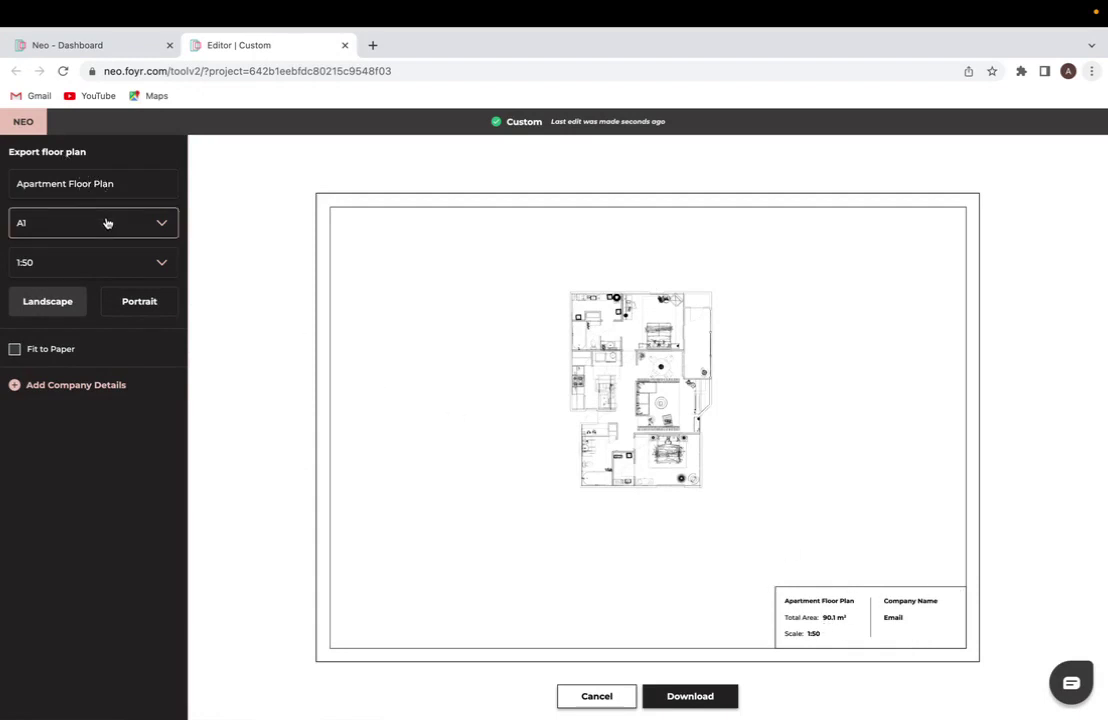
# Step: Set the floor-plan export paper size to A2
pyautogui.click(107, 223)
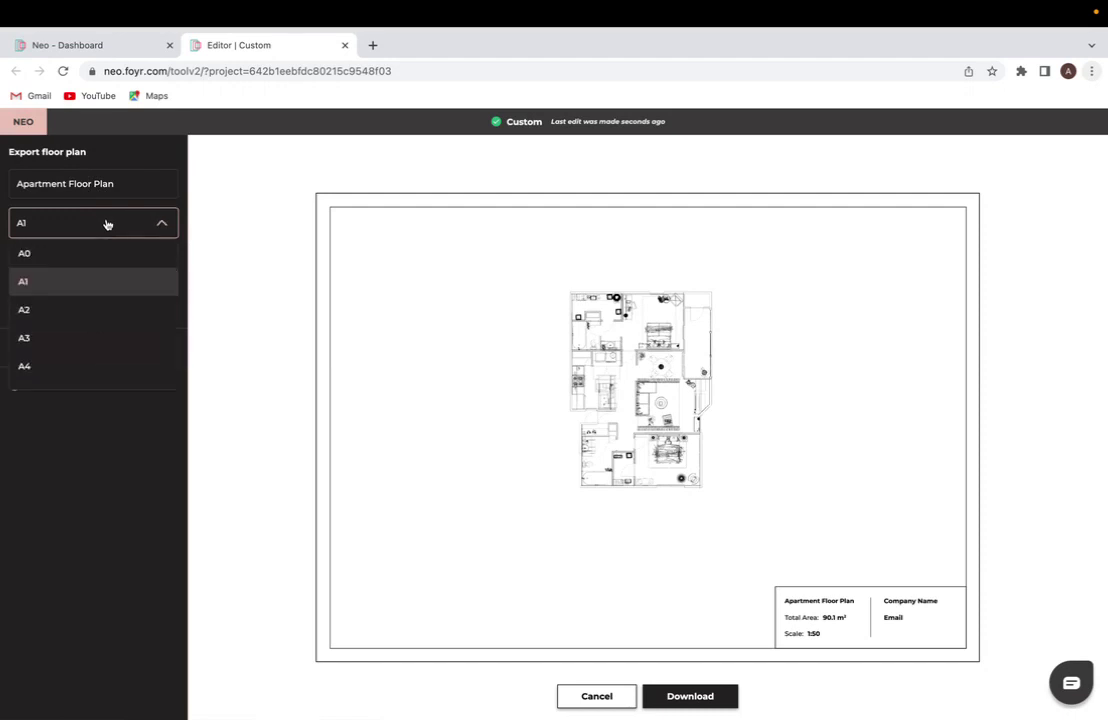
pyautogui.click(101, 310)
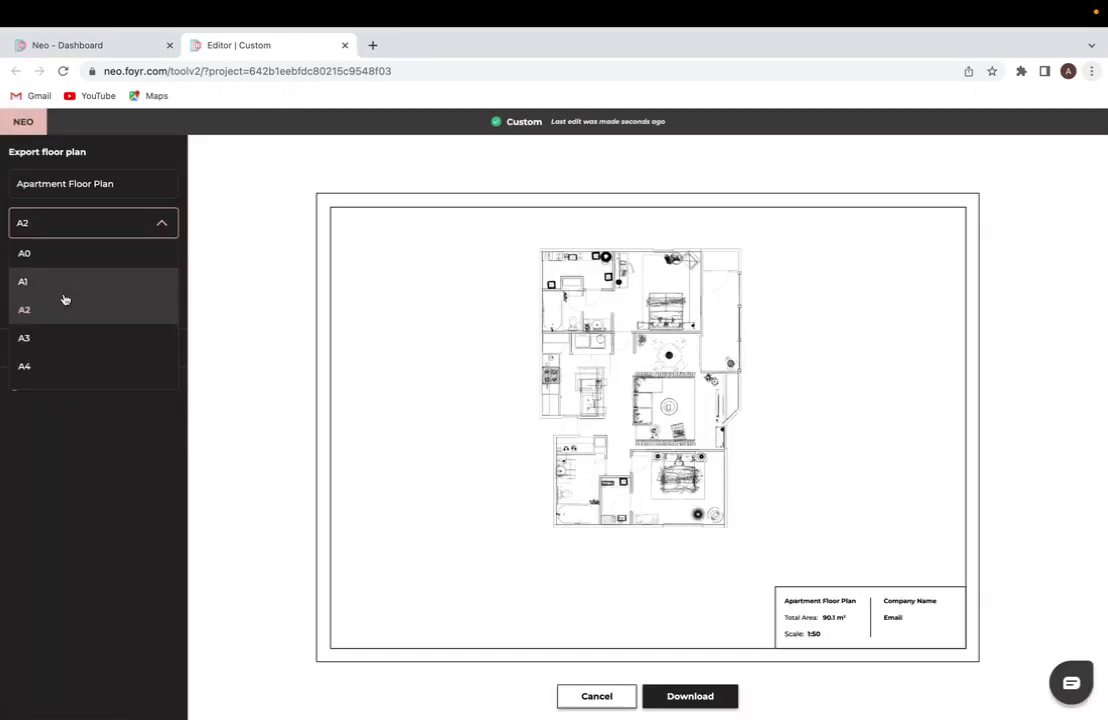
pyautogui.click(165, 222)
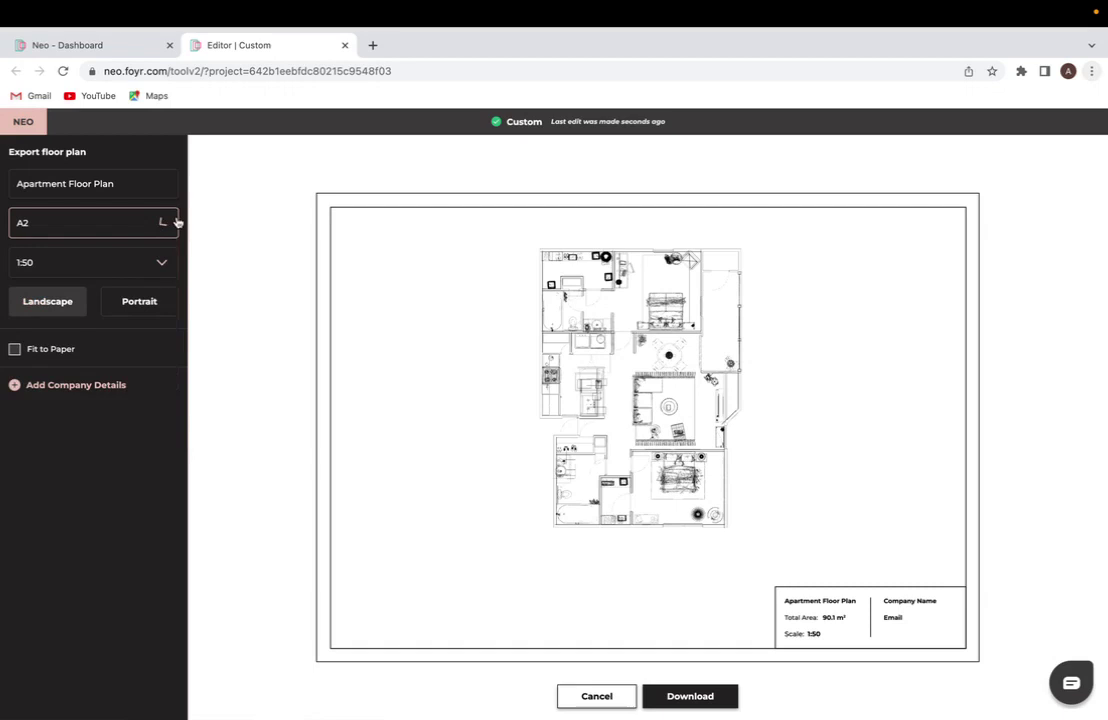
# Step: Keep the 1:50 scale, then fit the plan to the paper, giving 1:55.22
pyautogui.click(163, 262)
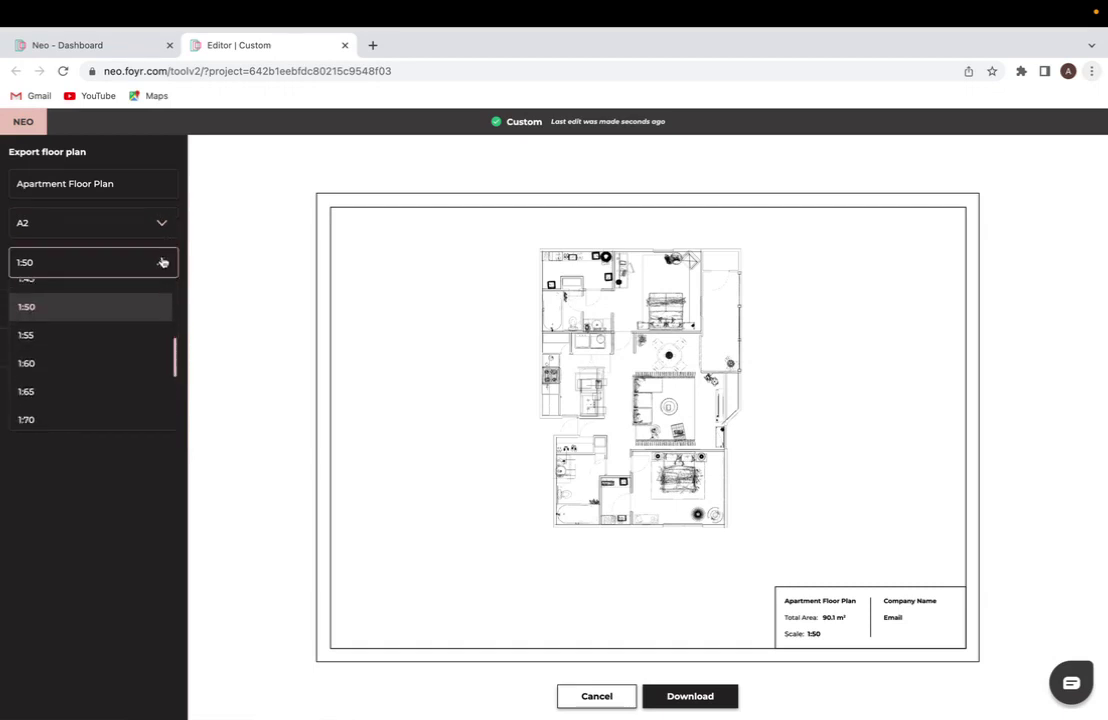
pyautogui.scroll(5, 50, 362)
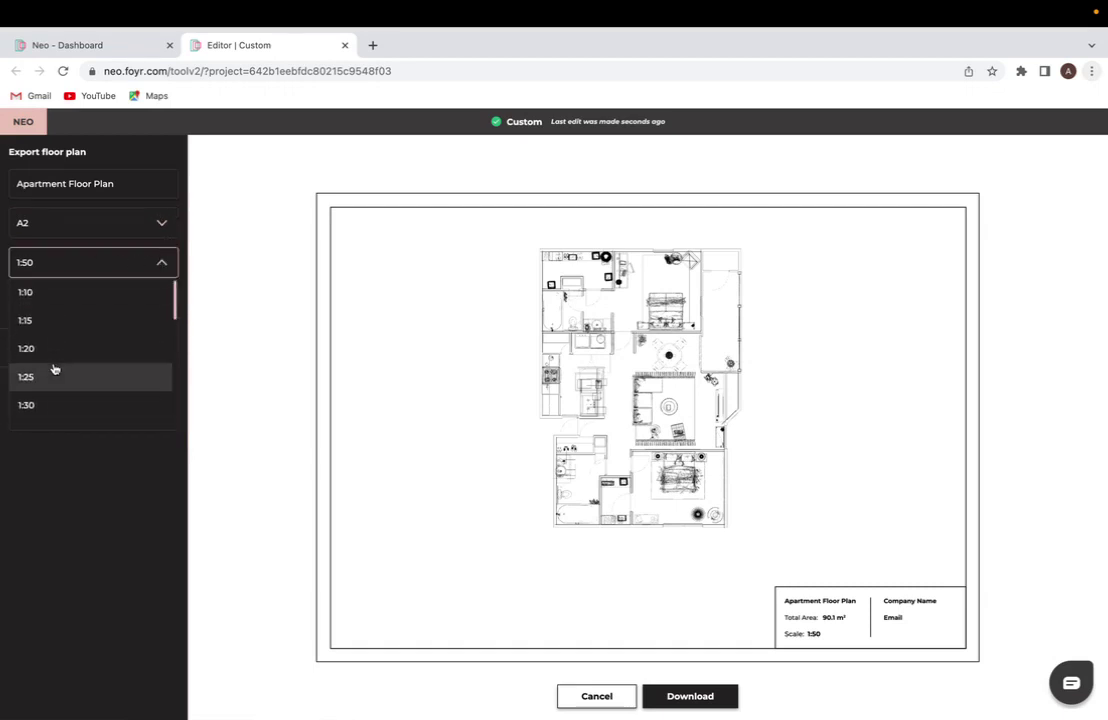
pyautogui.scroll(-6, 54, 369)
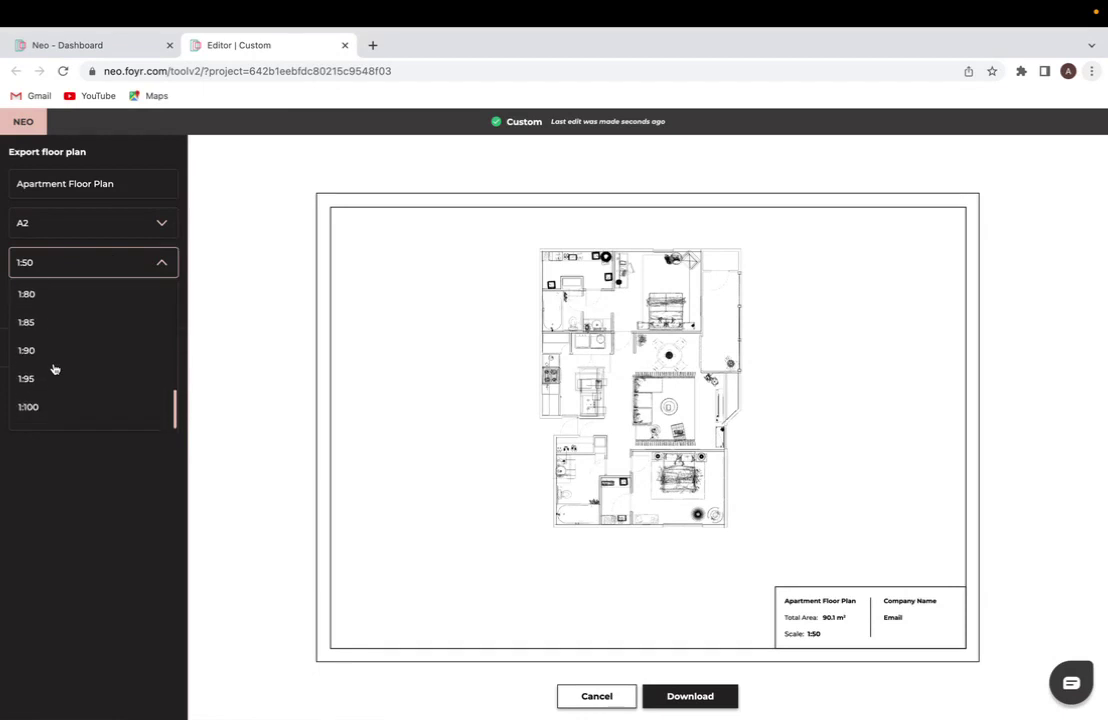
pyautogui.scroll(4, 54, 369)
pyautogui.scroll(2, 54, 369)
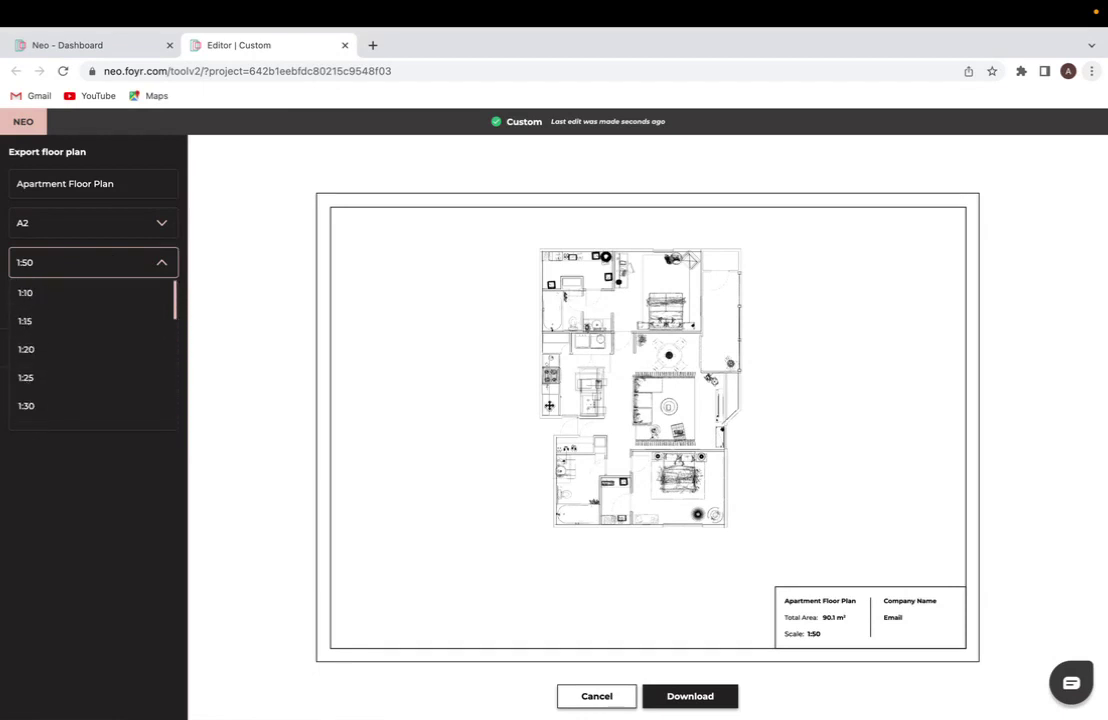
pyautogui.click(92, 584)
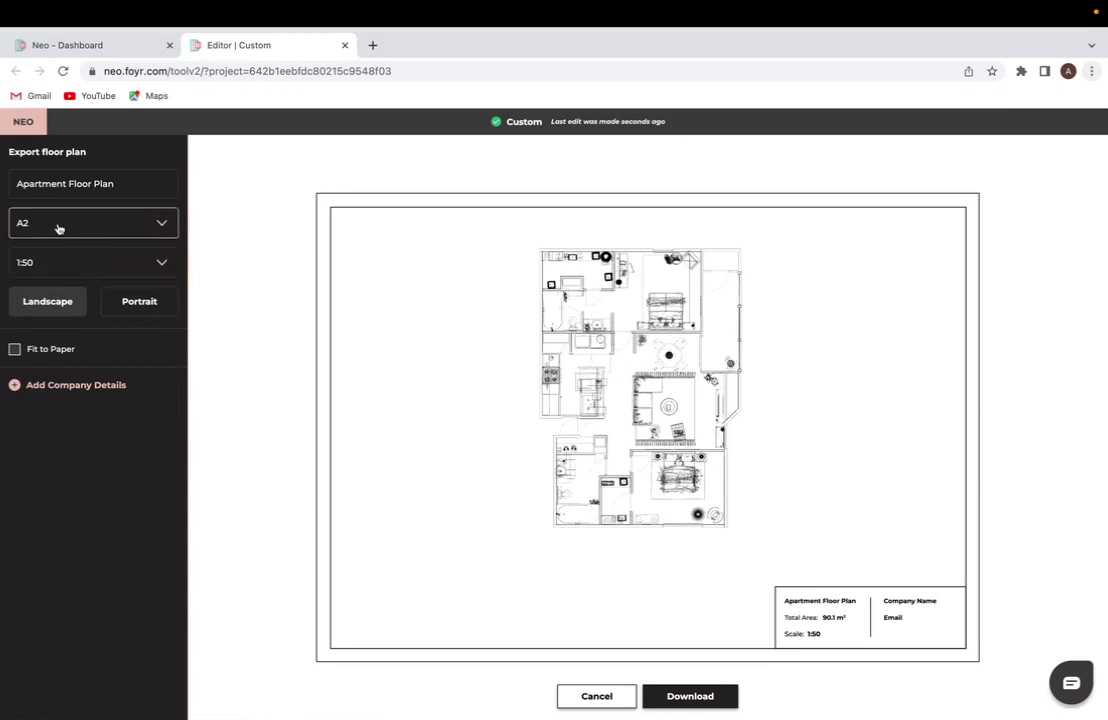
pyautogui.click(18, 351)
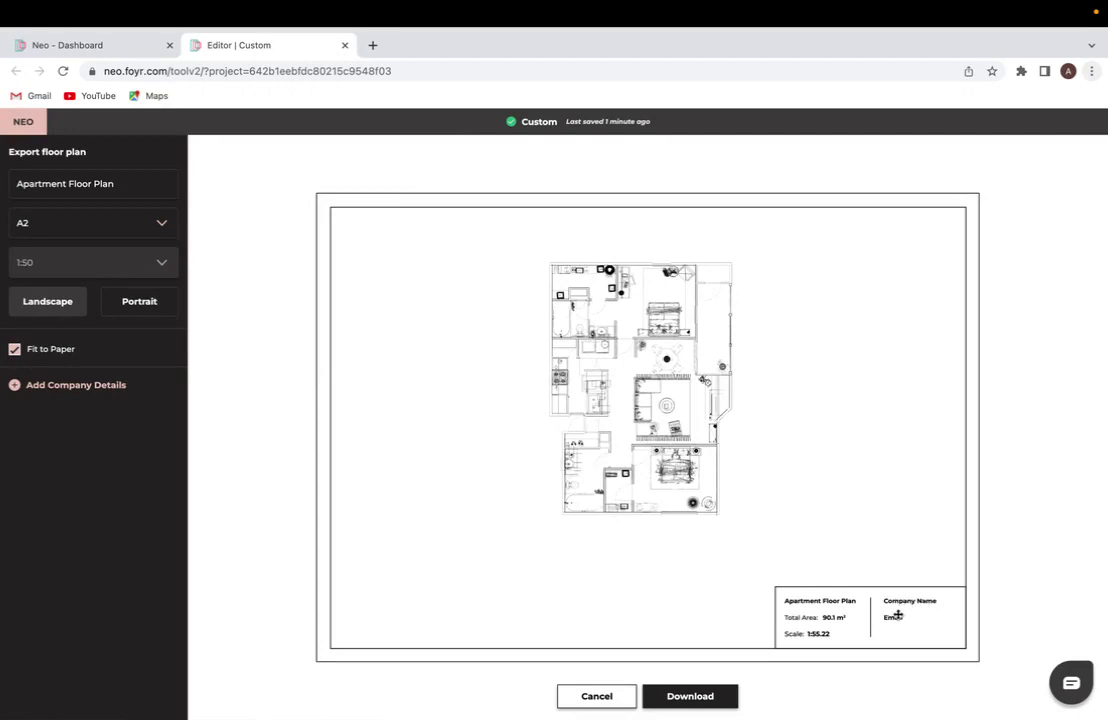
pyautogui.click(97, 385)
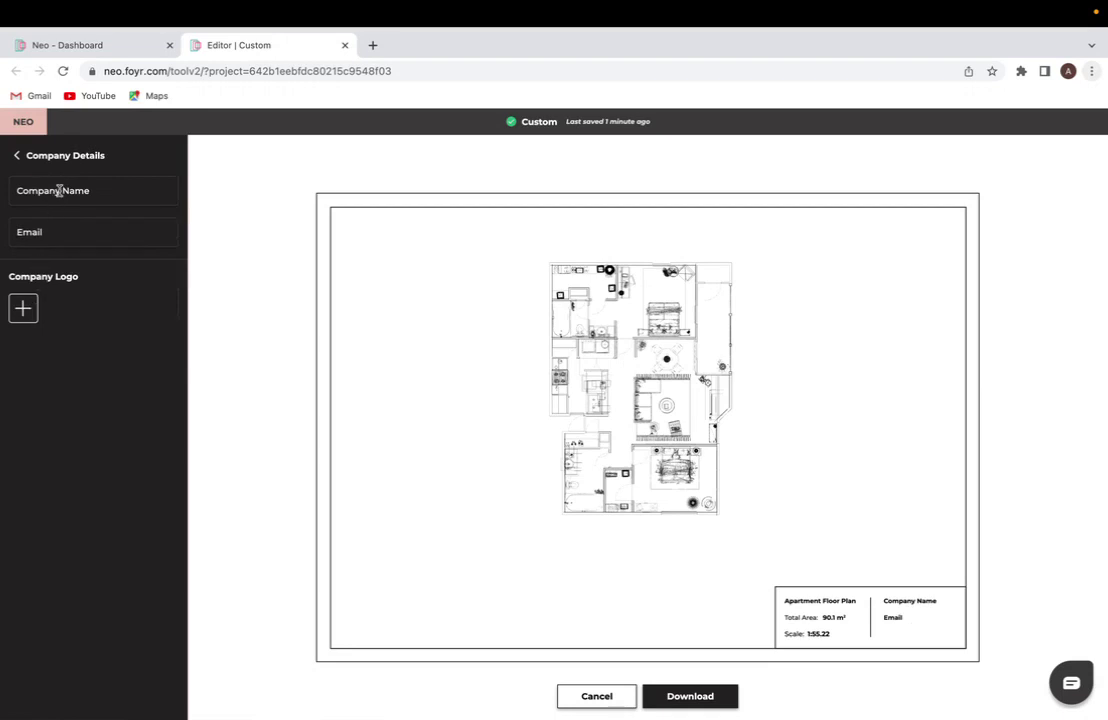
pyautogui.click(46, 157)
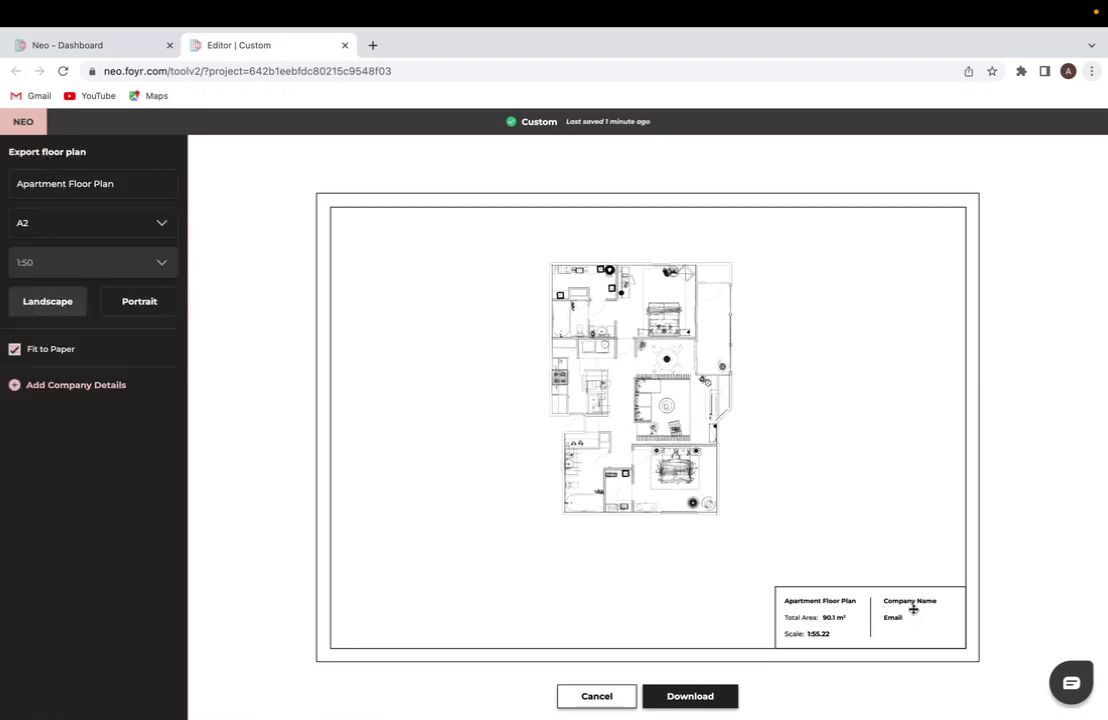